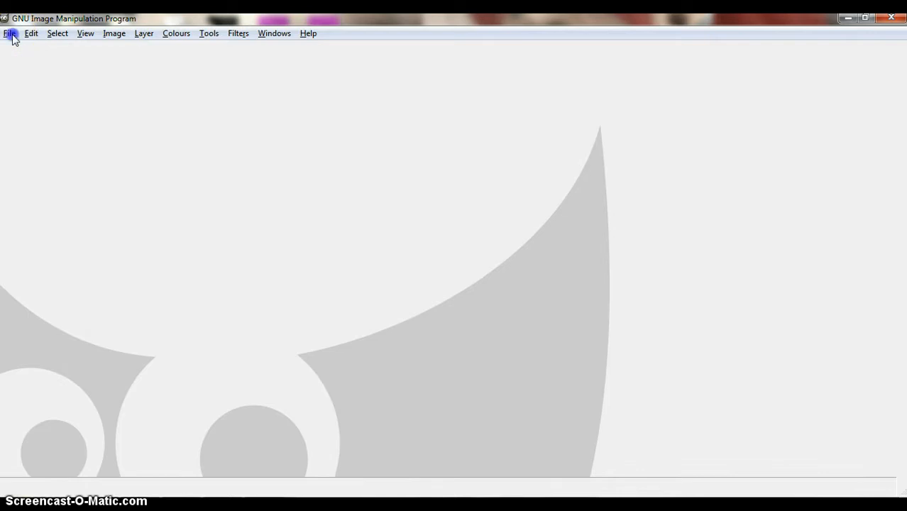
# Create a new image 100 pixels wide and 80 pixels high, filled with transparency.
pyautogui.click(10, 34)
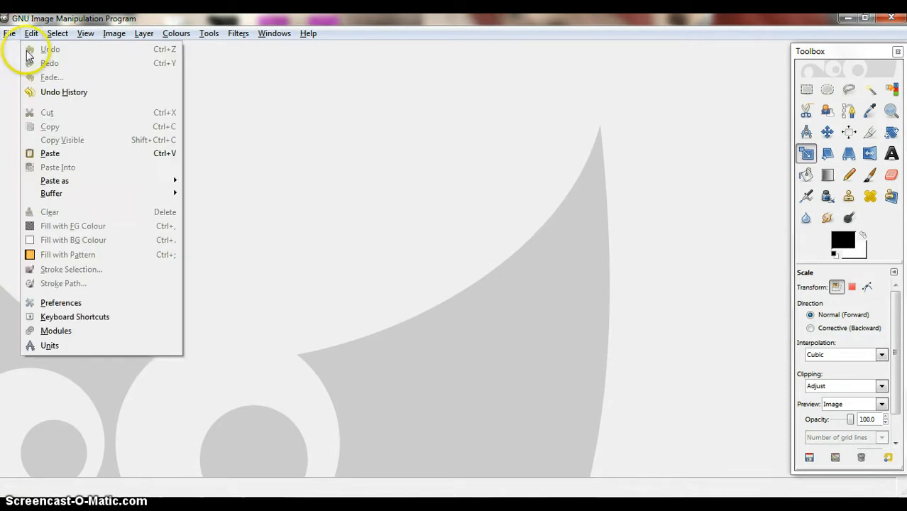
pyautogui.click(21, 49)
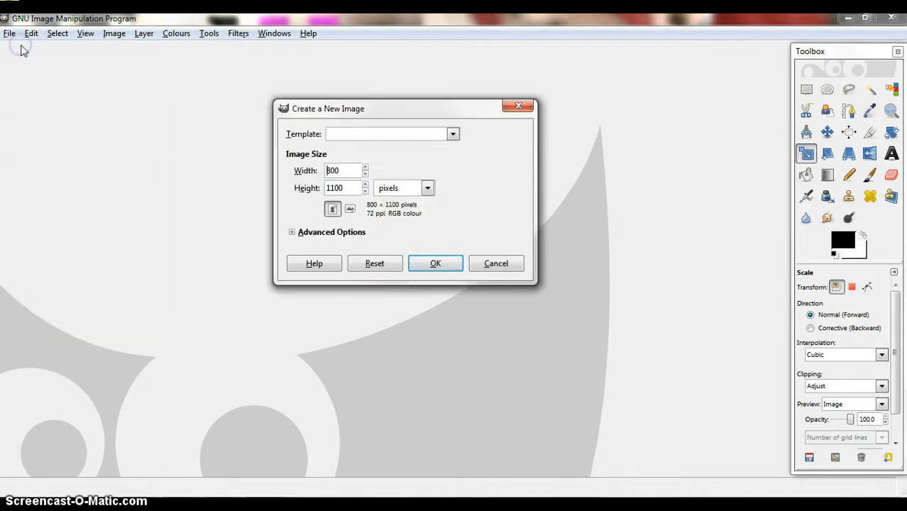
pyautogui.press('Delete')
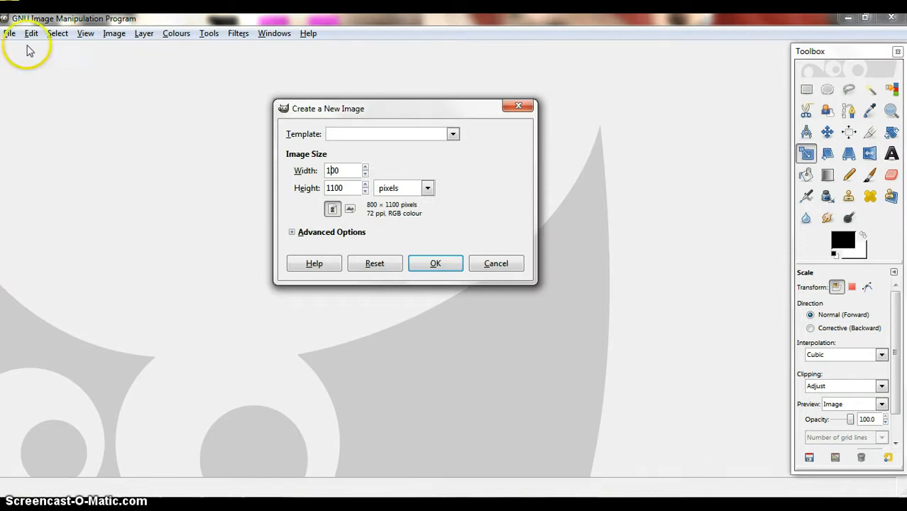
pyautogui.moveTo(352, 189); pyautogui.dragTo(329, 188)
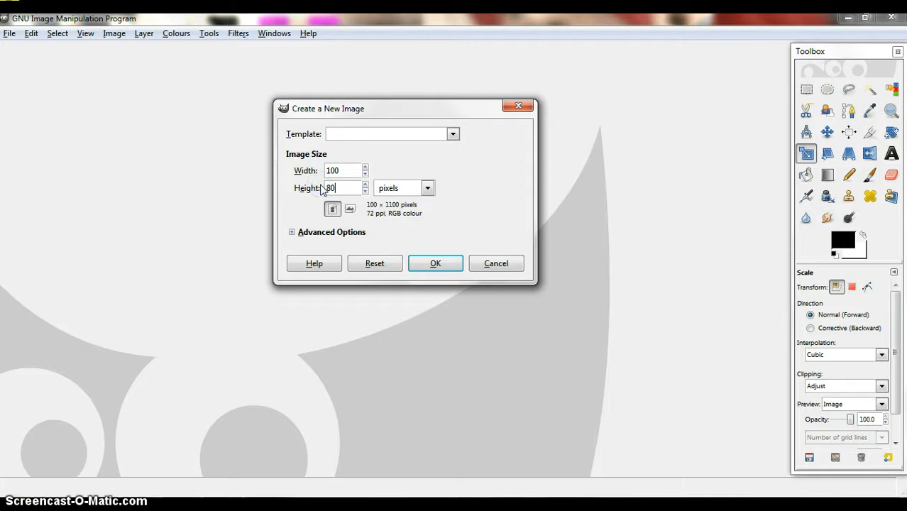
pyautogui.write('80')
pyautogui.click(291, 233)
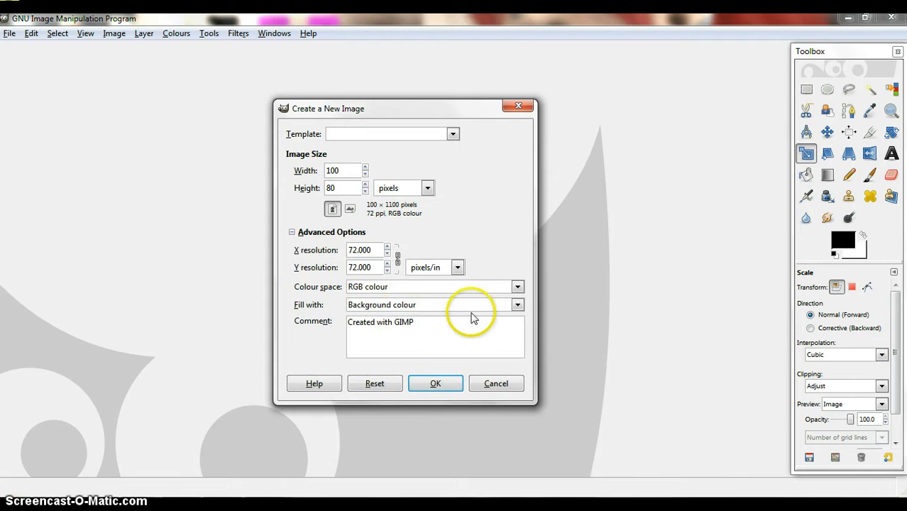
pyautogui.click(518, 306)
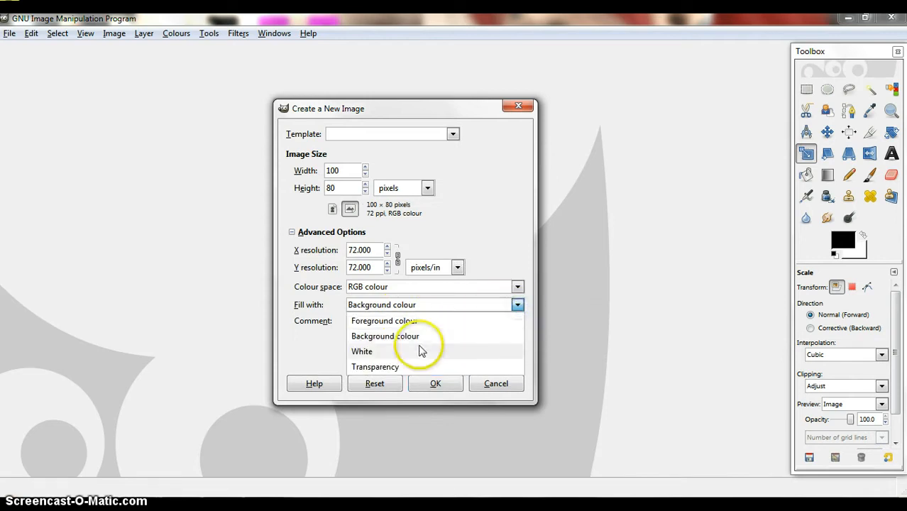
pyautogui.click(408, 371)
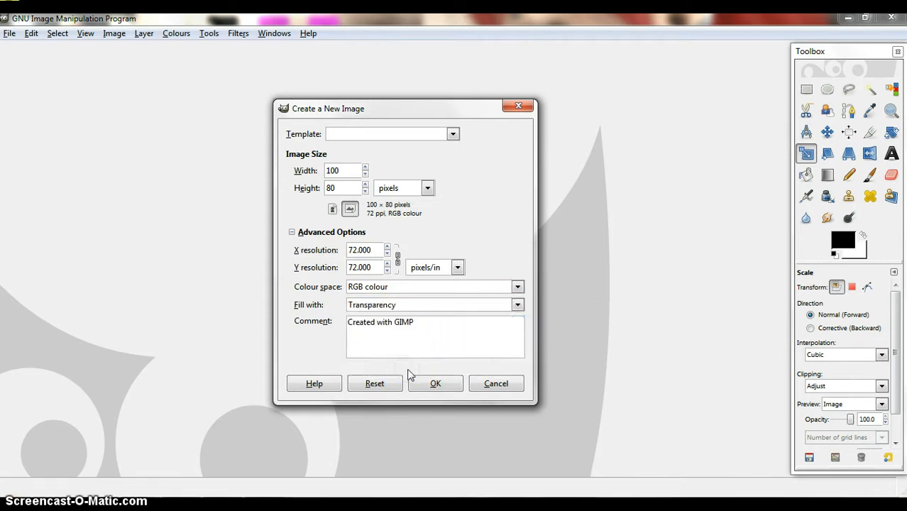
pyautogui.click(433, 385)
pyautogui.click(433, 385)
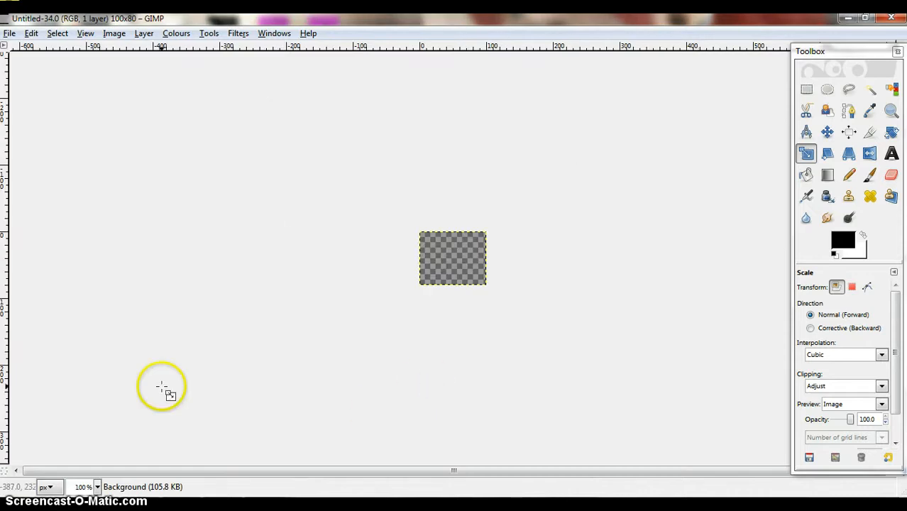
# Show the canvas at 400% and reopen the recently closed Layers, Channels, Paths, Undo dock.
pyautogui.click(97, 487)
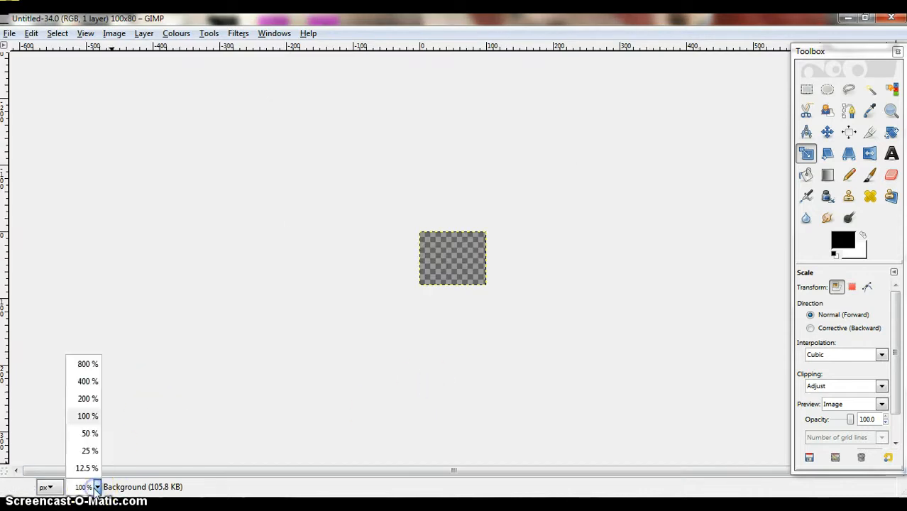
pyautogui.click(88, 381)
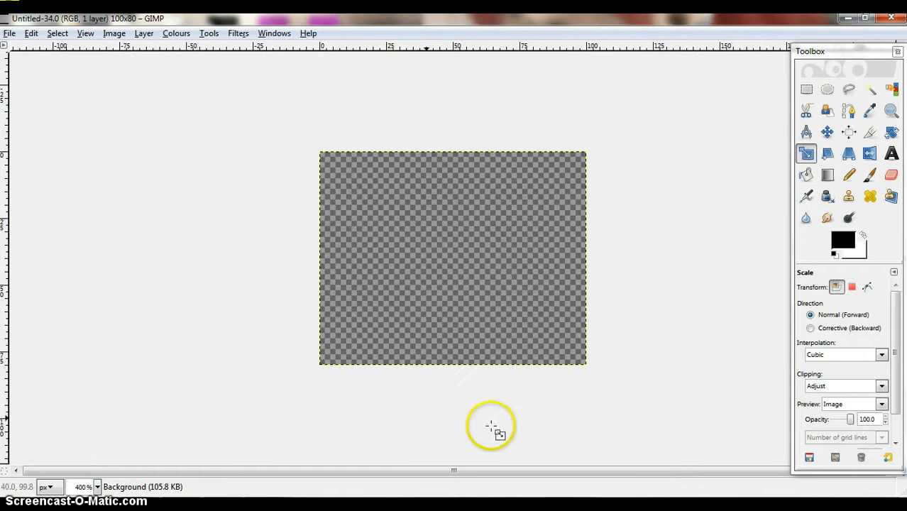
pyautogui.click(239, 33)
pyautogui.moveTo(268, 34)
pyautogui.moveTo(284, 51)
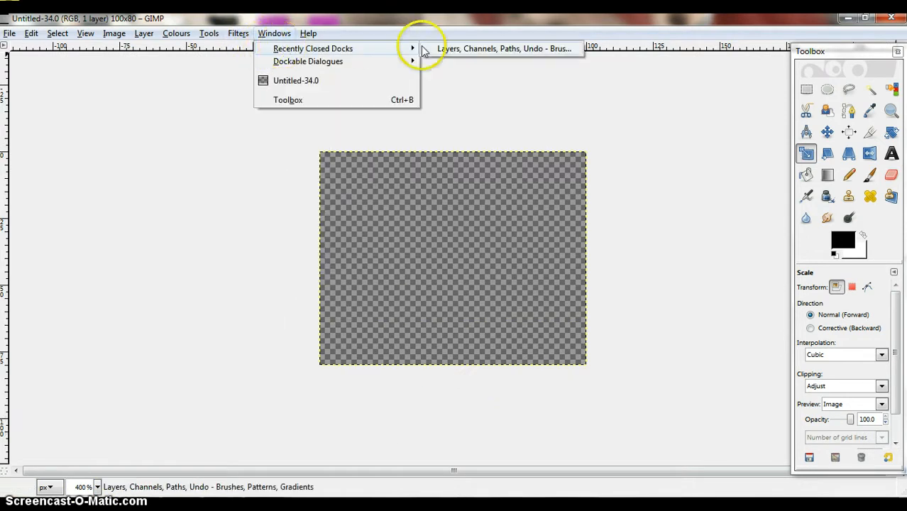
pyautogui.click(461, 50)
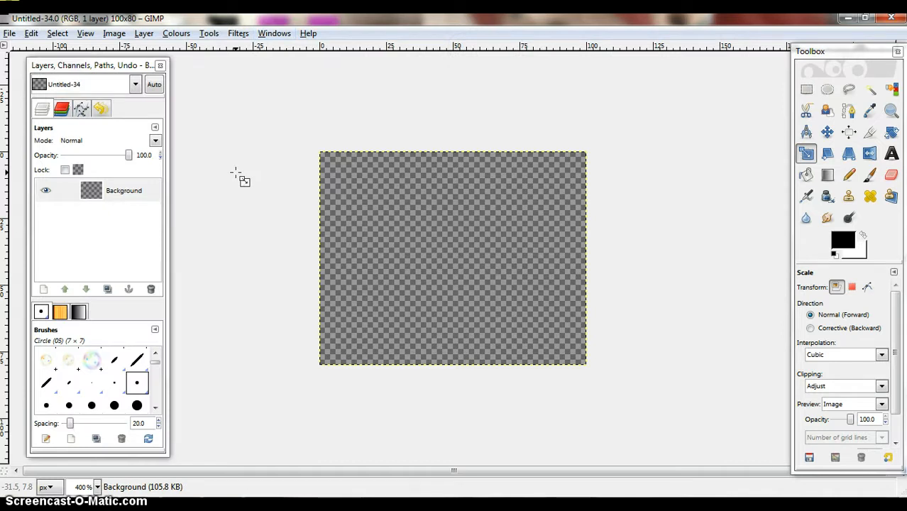
# Set the foreground colour to the saved red b70000 and bucket-fill the Background layer with it.
pyautogui.click(141, 198)
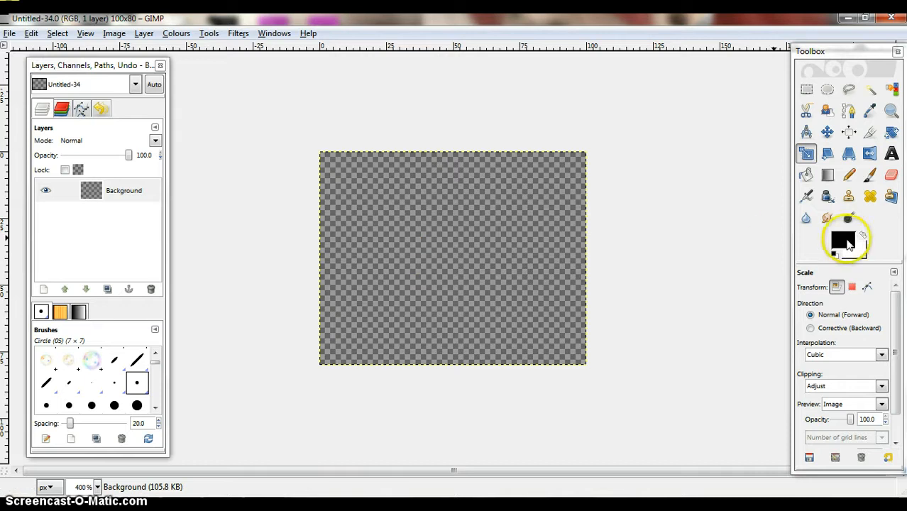
pyautogui.click(845, 241)
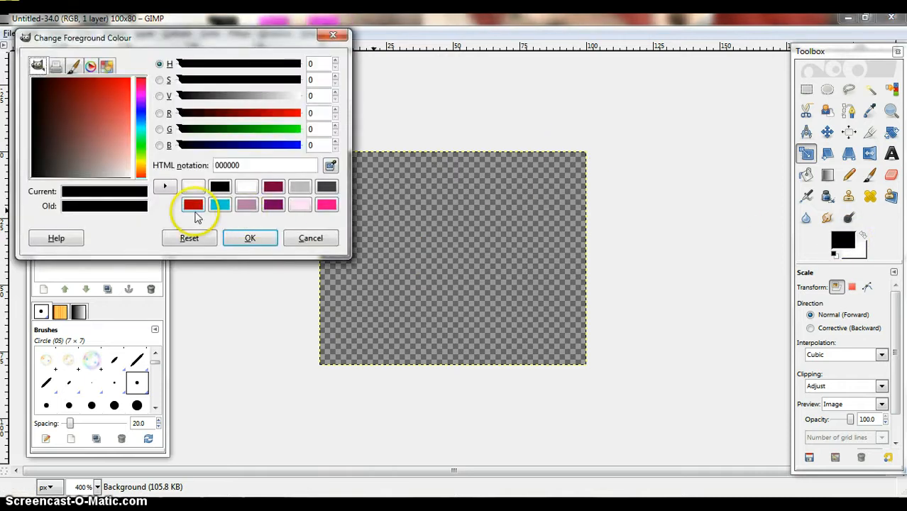
pyautogui.click(193, 205)
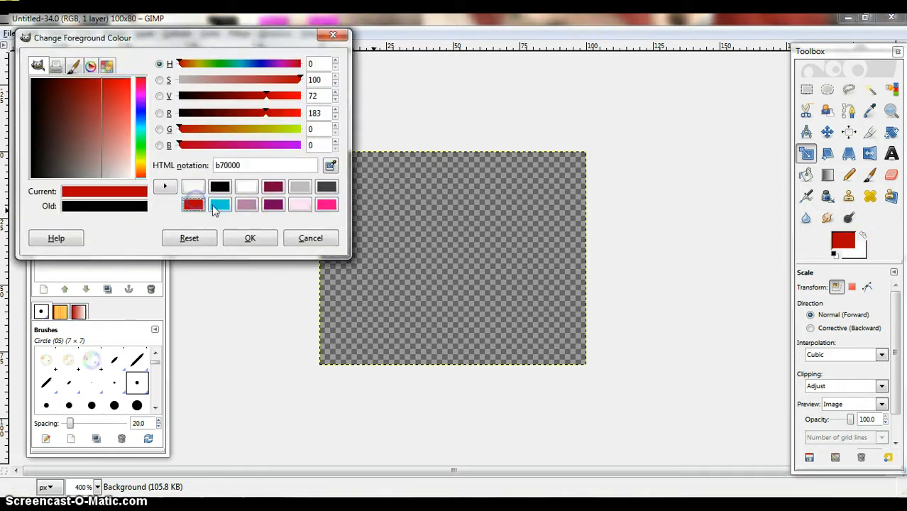
pyautogui.click(251, 239)
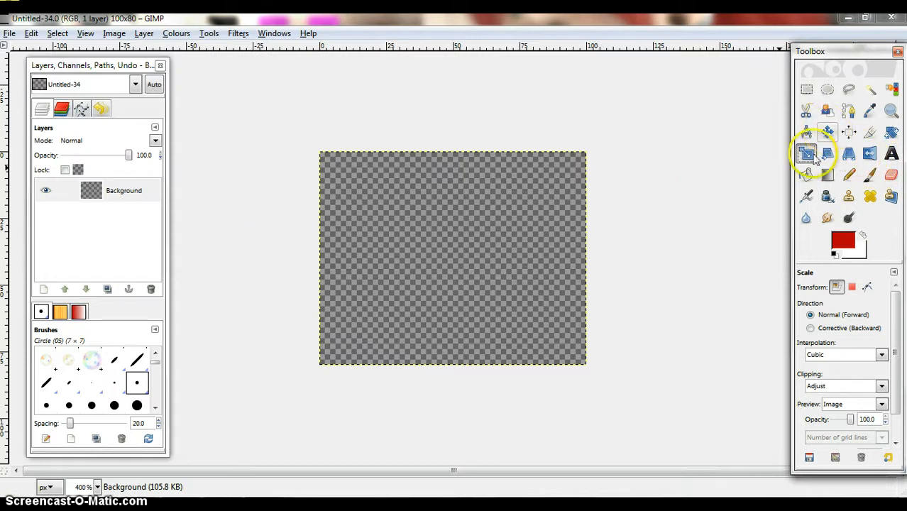
pyautogui.click(806, 175)
pyautogui.click(538, 210)
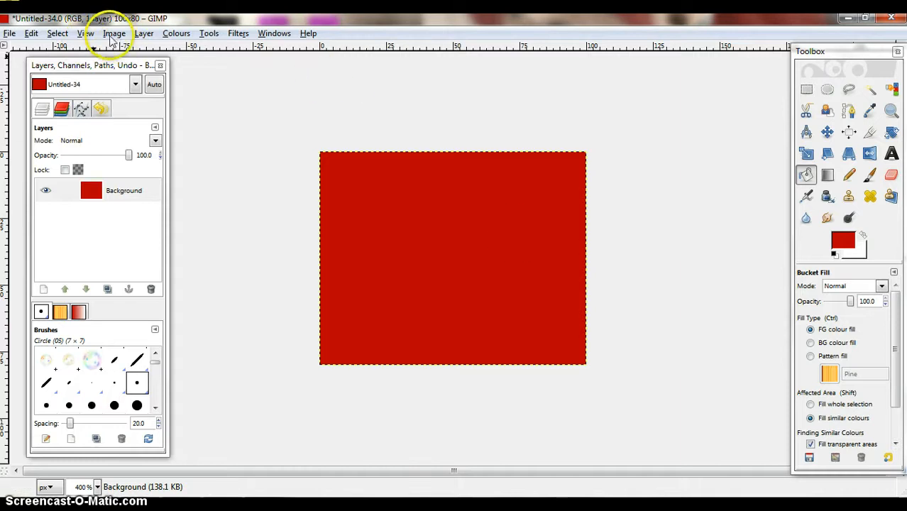
# Add a new 100 × 80 px transparent layer above the red background.
pyautogui.click(144, 33)
pyautogui.click(158, 49)
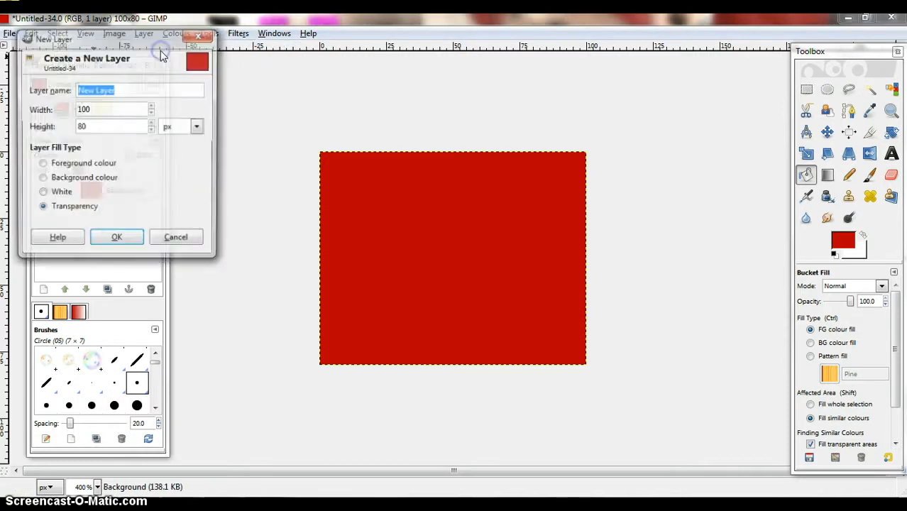
pyautogui.click(117, 236)
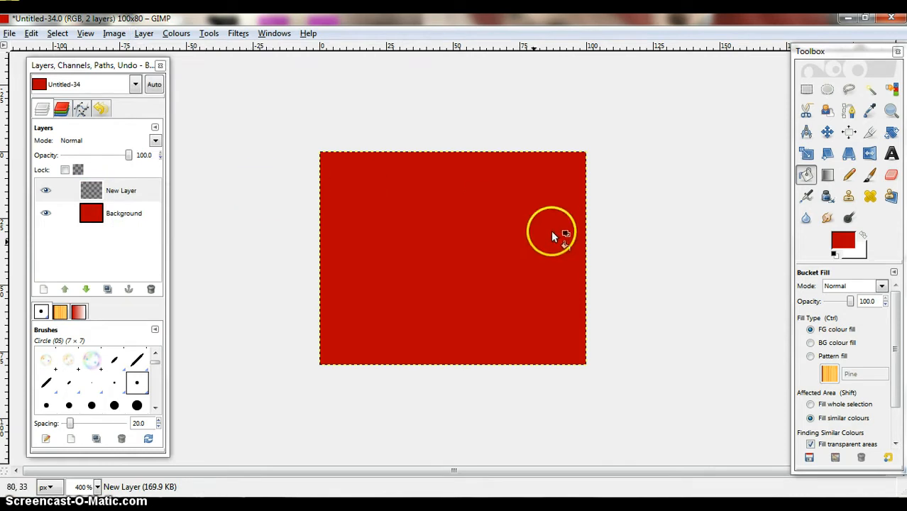
# Airbrush a soft white glow at the centre of the new layer, using the Circle Fuzzy (19) brush at scale 3.53.
pyautogui.click(863, 235)
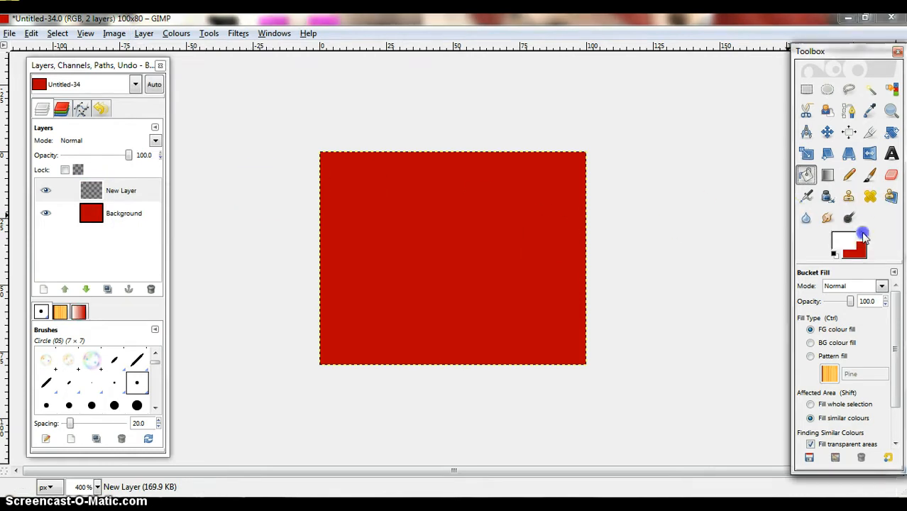
pyautogui.click(807, 198)
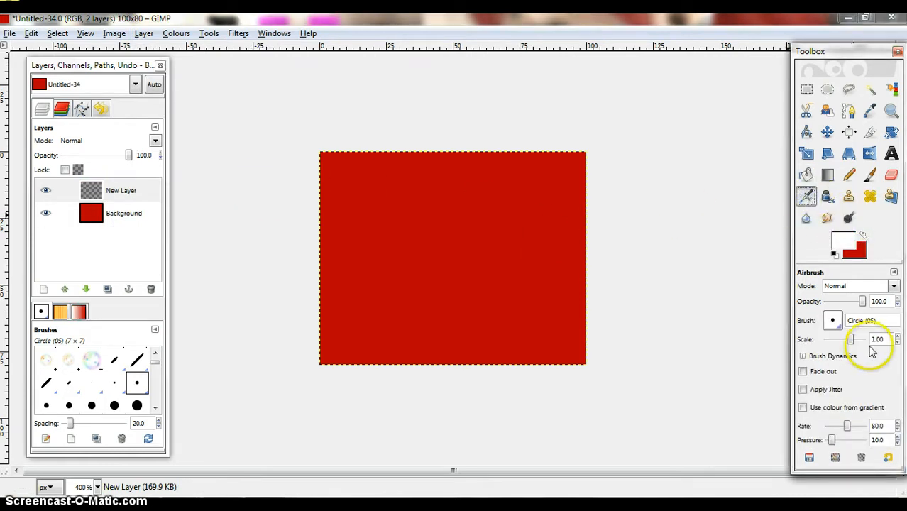
pyautogui.click(155, 407)
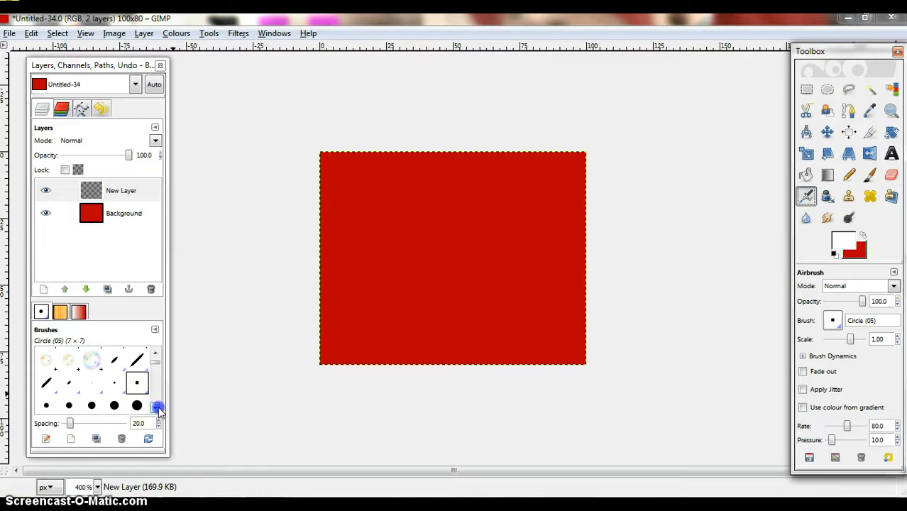
pyautogui.click(46, 407)
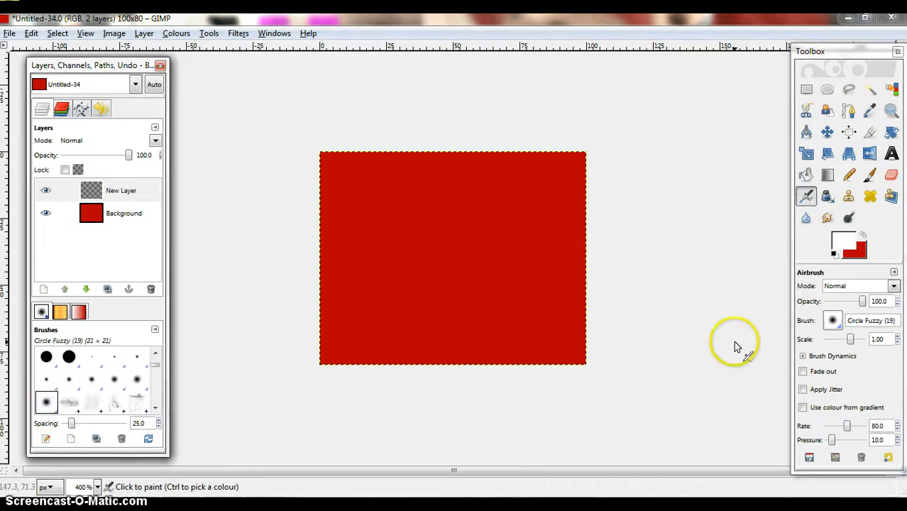
pyautogui.moveTo(851, 342); pyautogui.dragTo(857, 343)
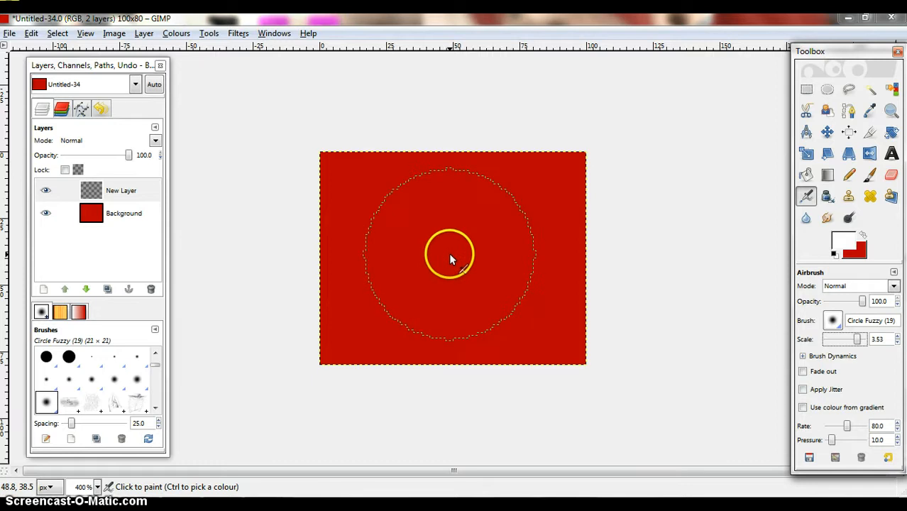
pyautogui.moveTo(449, 254); pyautogui.dragTo(450, 256)
pyautogui.hotkey('ctrl', 'shift', 'a')
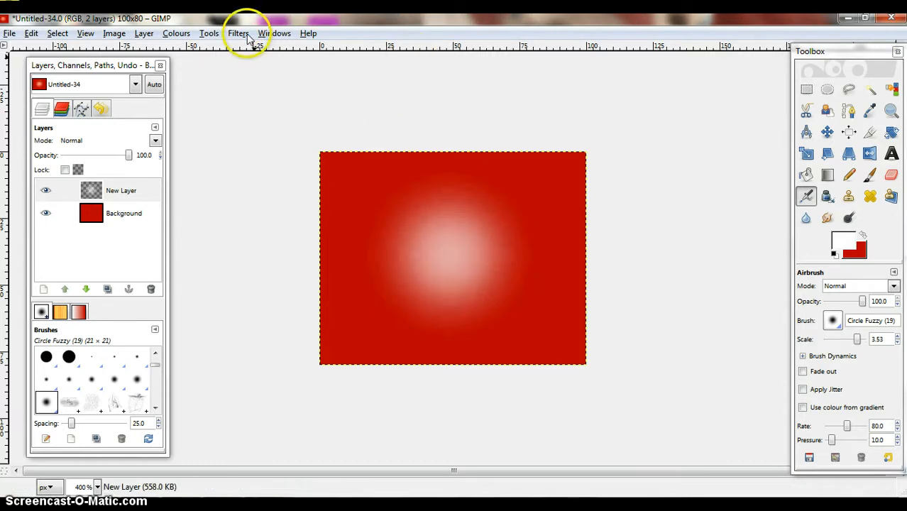
# Apply a Gaussian Blur with a 40 px horizontal and vertical radius to the white glow layer.
pyautogui.click(242, 34)
pyautogui.moveTo(276, 114)
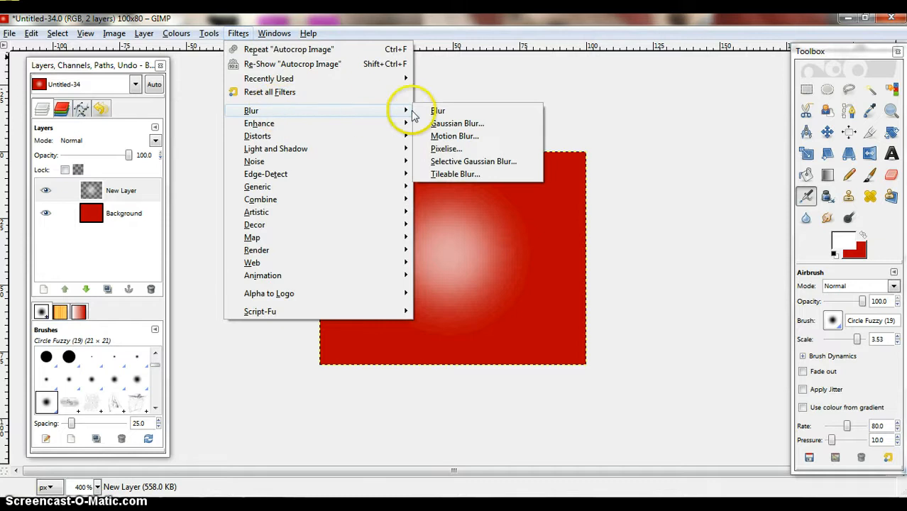
pyautogui.click(449, 124)
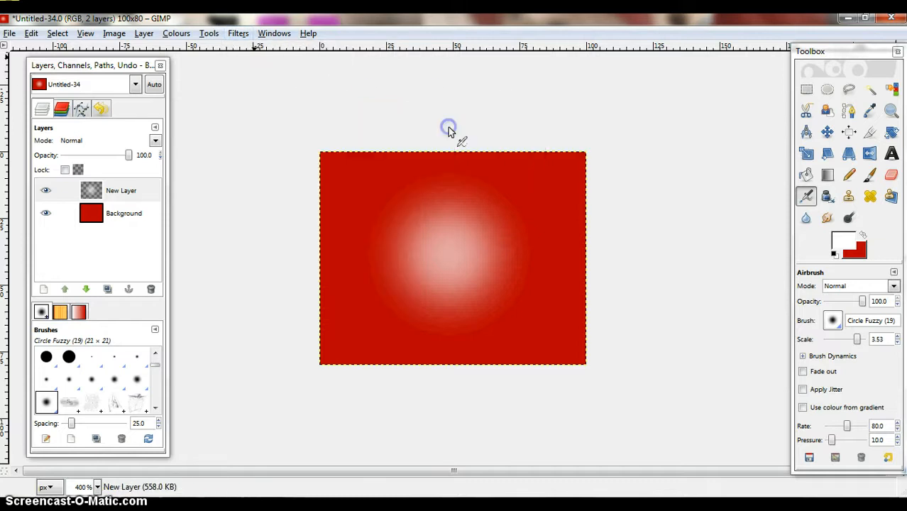
pyautogui.click(127, 179)
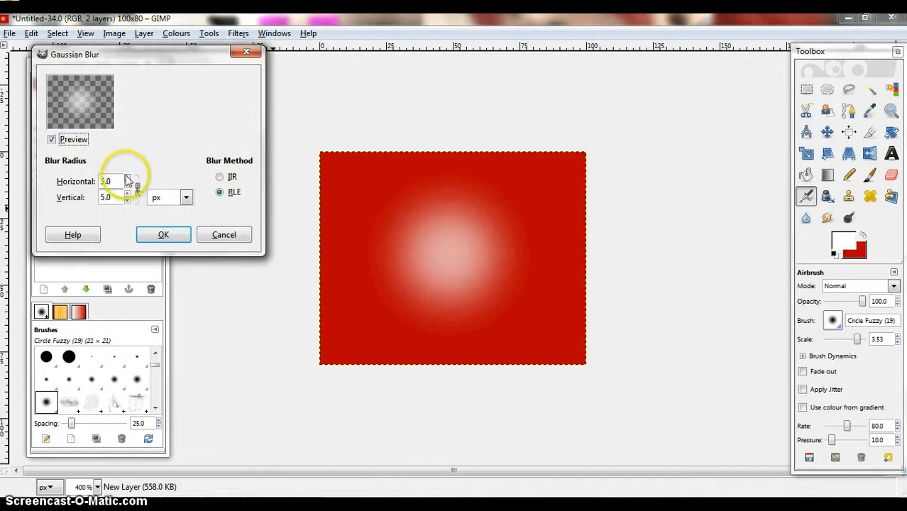
pyautogui.click(126, 178)
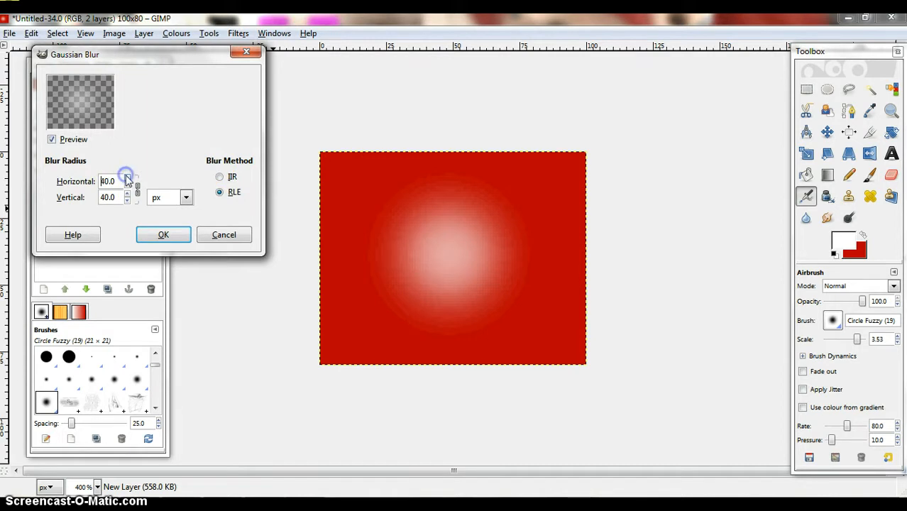
pyautogui.click(159, 233)
pyautogui.press('Tab')
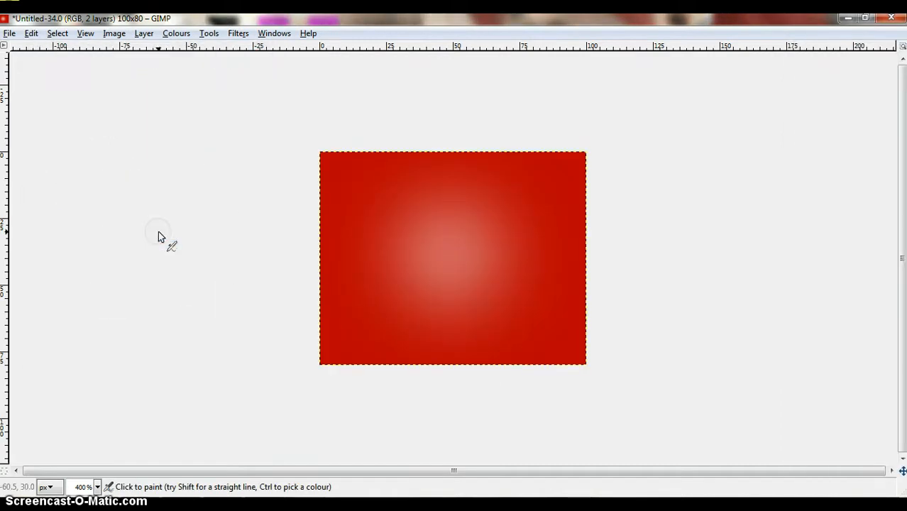
pyautogui.click(271, 34)
pyautogui.click(276, 34)
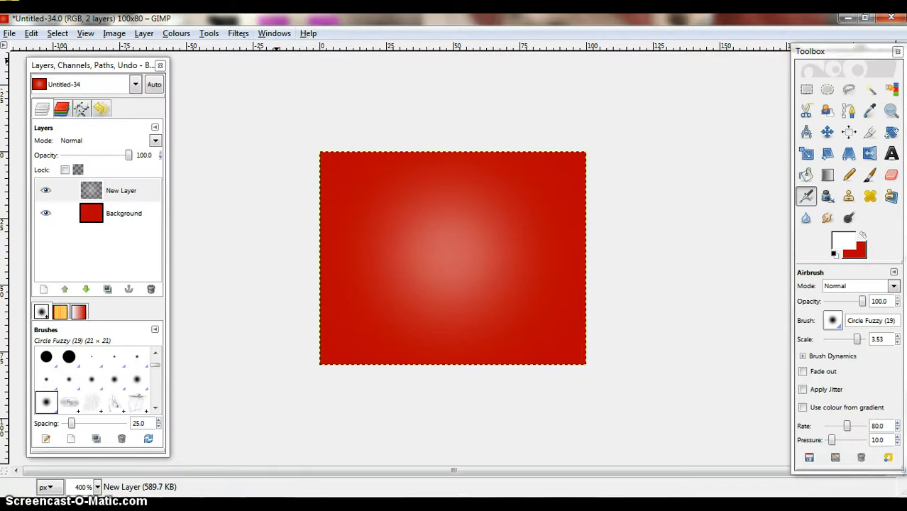
# Try the Overlay blend mode on the glow layer, and set its mode to Grain merge.
pyautogui.click(155, 140)
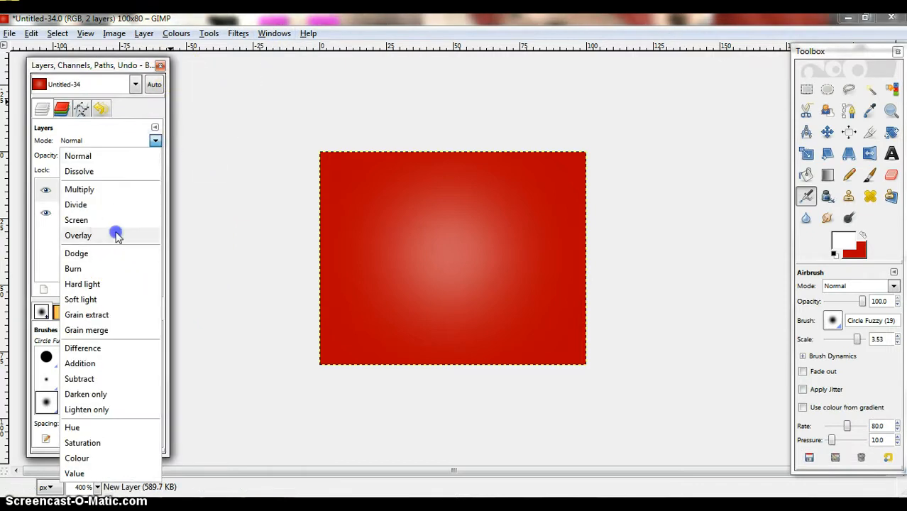
pyautogui.click(117, 235)
pyautogui.click(155, 139)
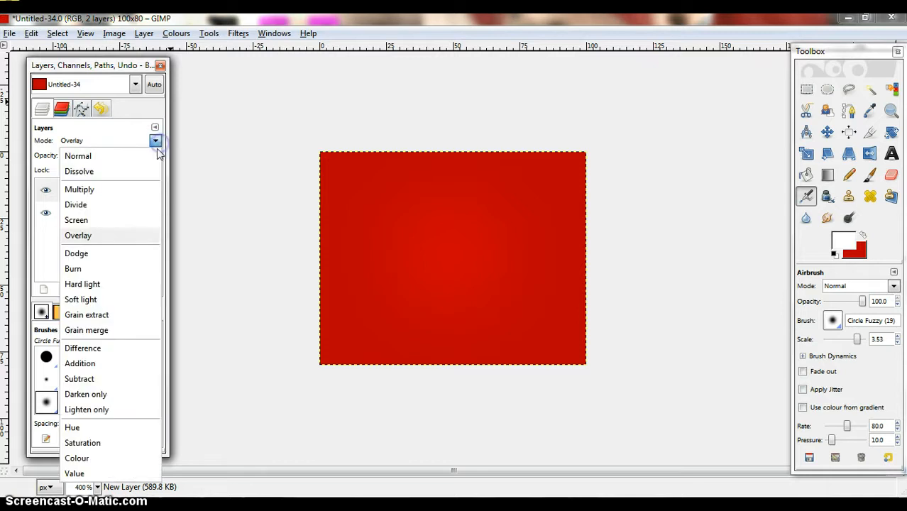
pyautogui.click(118, 330)
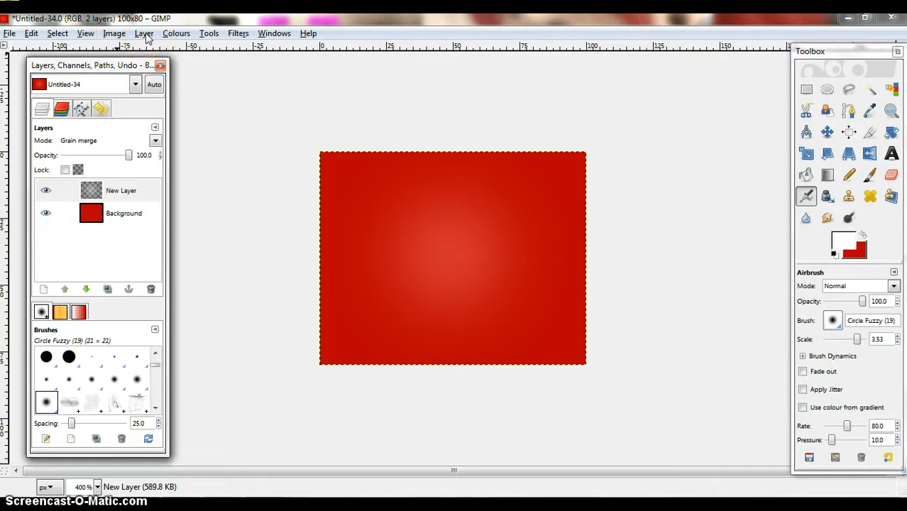
# Add a 100 × 80 px transparent layer named border above the glow layer and fill it with black.
pyautogui.hotkey('ctrl', 'shift', 'n')
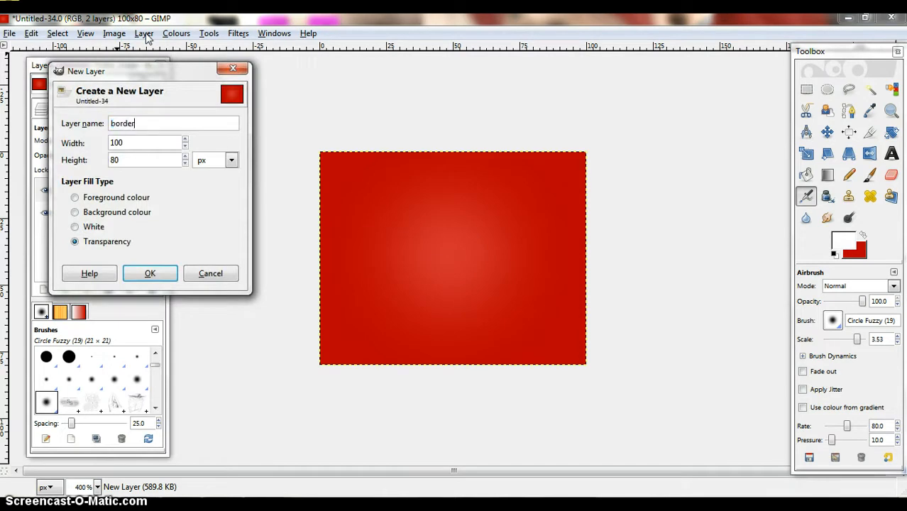
pyautogui.press('Return')
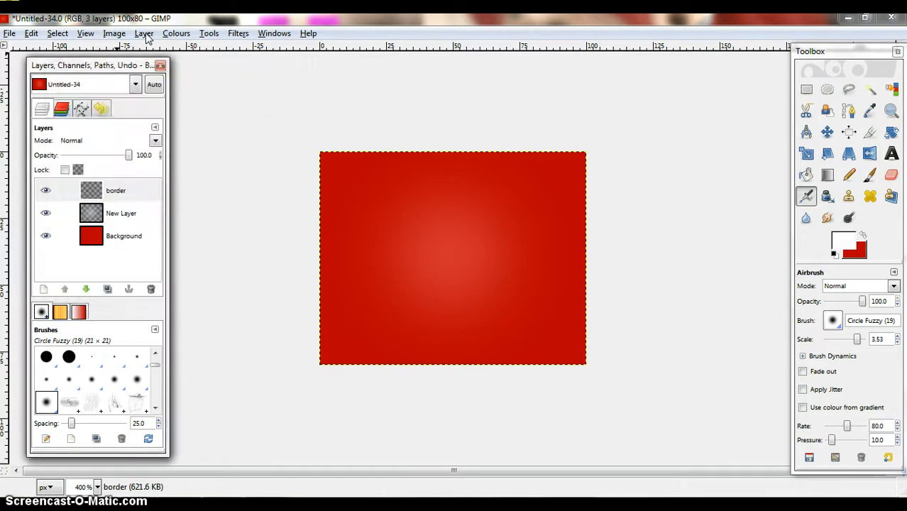
pyautogui.click(806, 175)
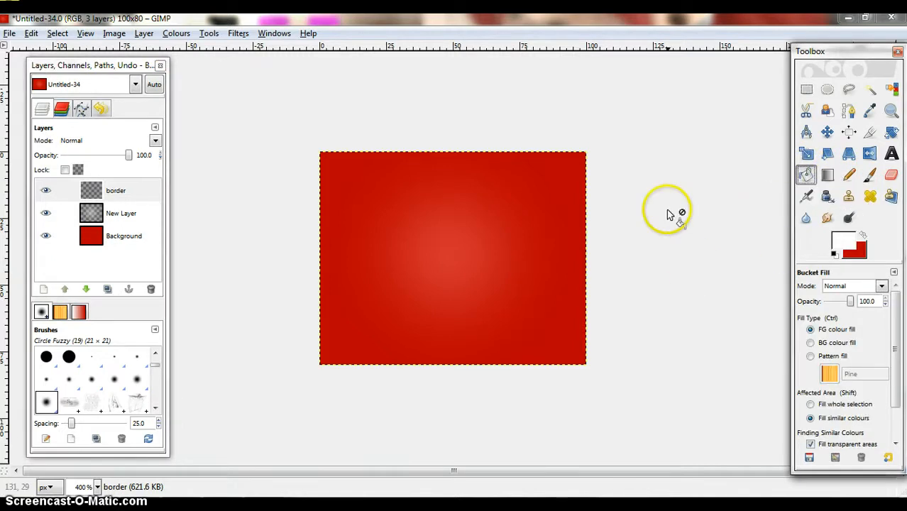
pyautogui.click(842, 241)
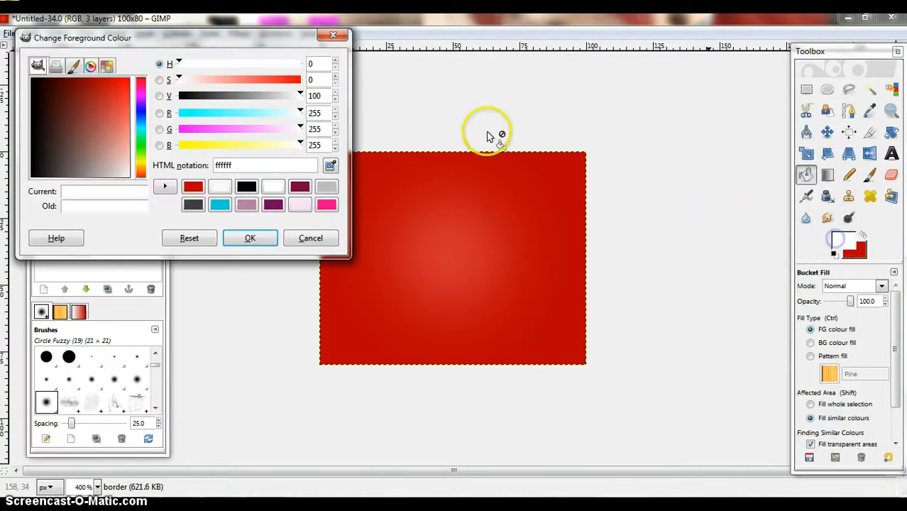
pyautogui.click(247, 186)
pyautogui.click(252, 238)
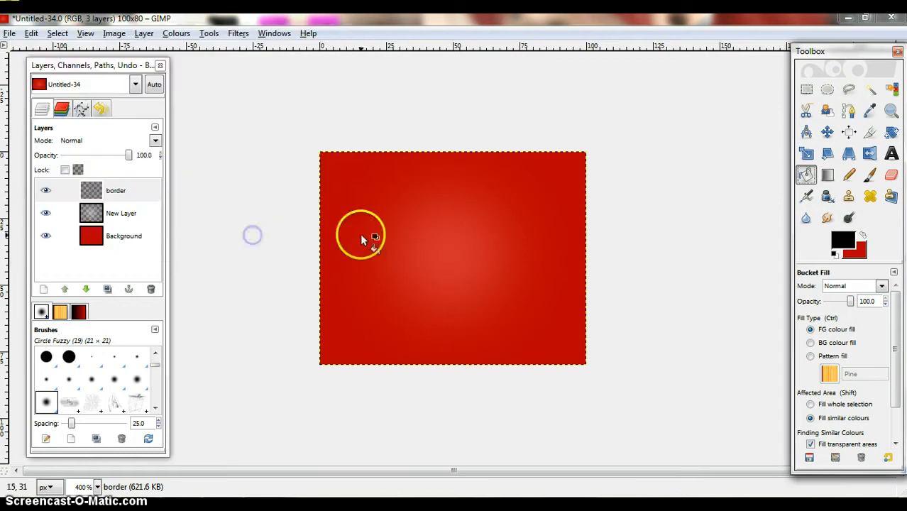
pyautogui.click(361, 234)
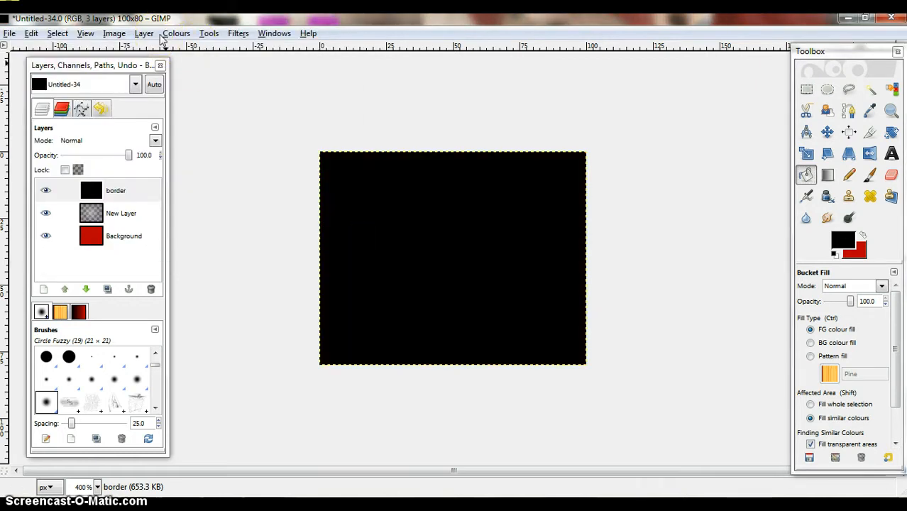
# Cut the centre out of the black border layer, using a full selection shrunk by 5 pixels.
pyautogui.click(57, 34)
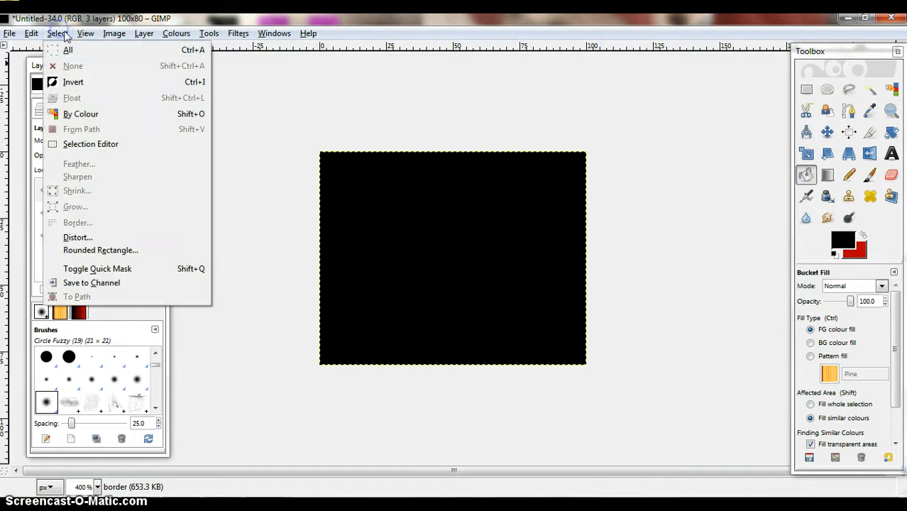
pyautogui.click(72, 51)
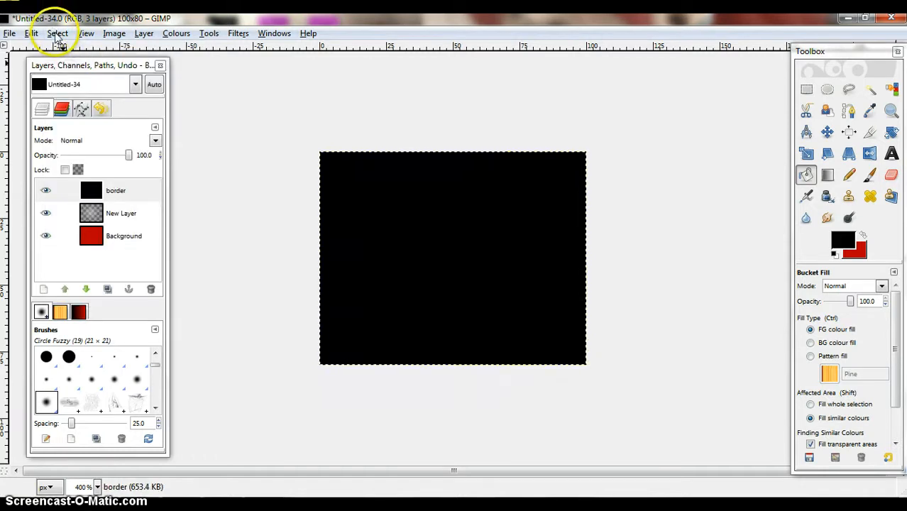
pyautogui.click(57, 33)
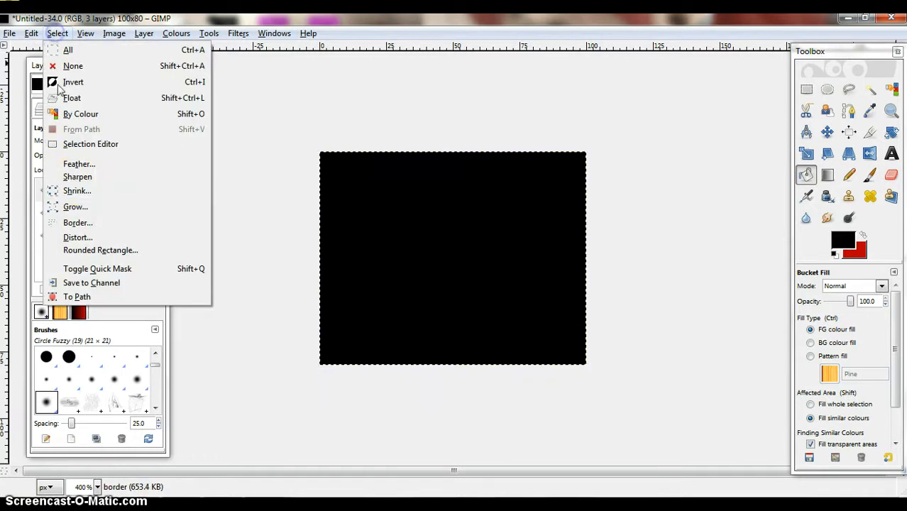
pyautogui.click(84, 191)
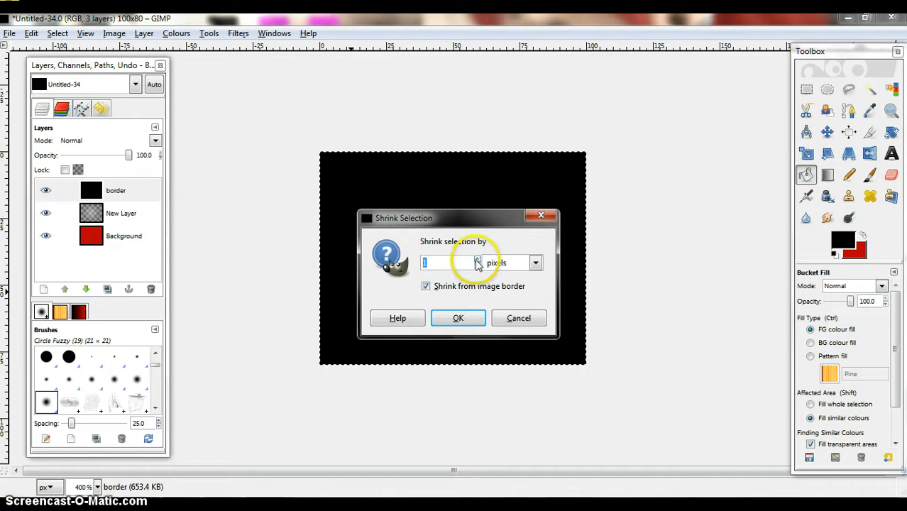
pyautogui.click(477, 260)
pyautogui.click(476, 260)
pyautogui.click(477, 259)
pyautogui.click(477, 259)
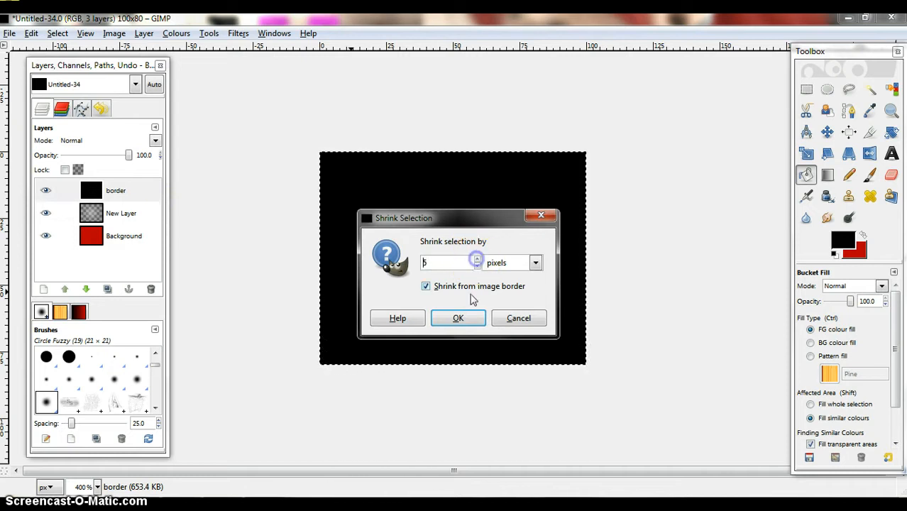
pyautogui.click(461, 320)
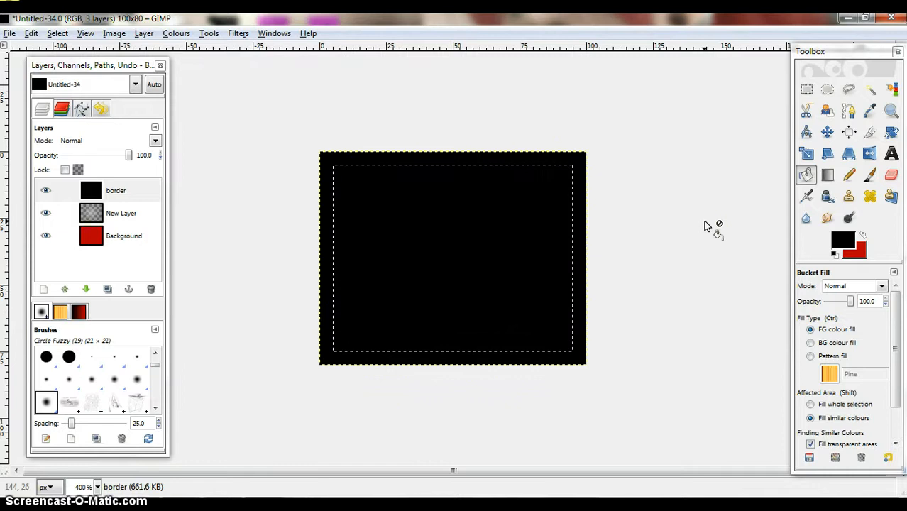
pyautogui.hotkey('ctrl', 'x')
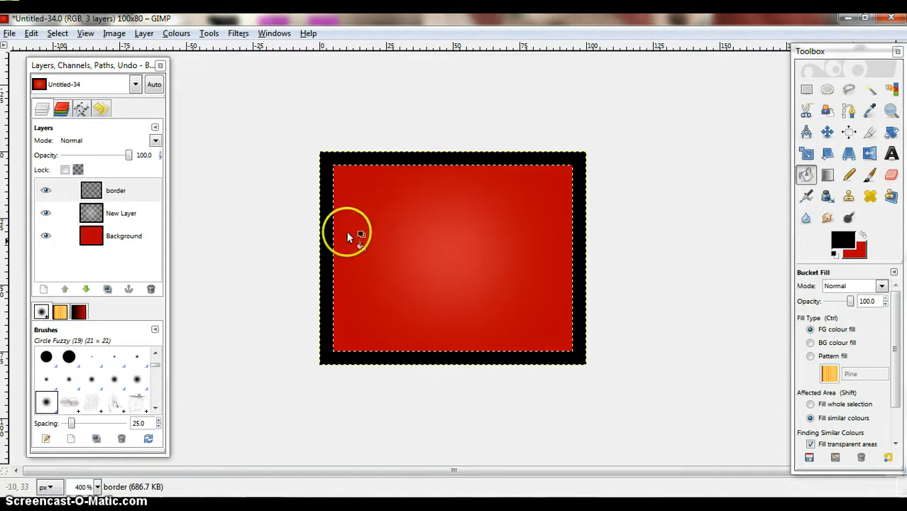
# Activate the Background layer, swap the foreground and background colours, and set the foreground to dark red 660000.
pyautogui.click(135, 240)
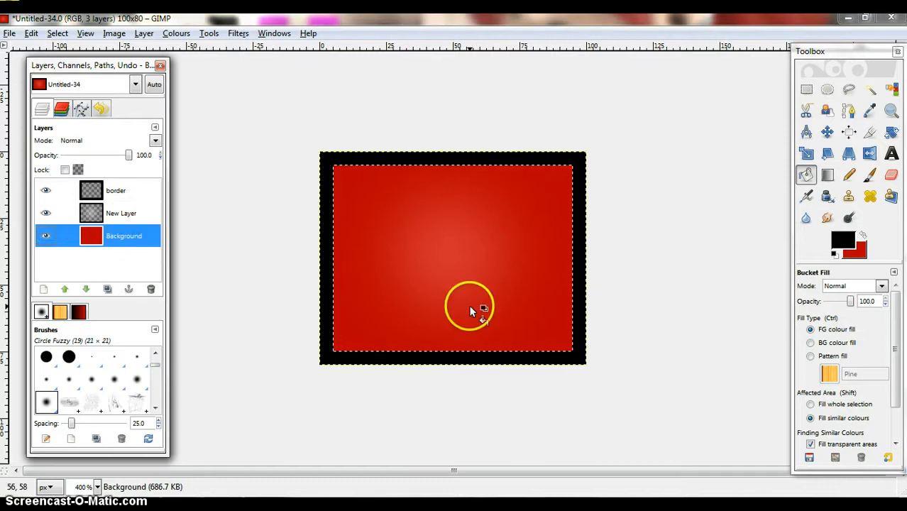
pyautogui.click(862, 237)
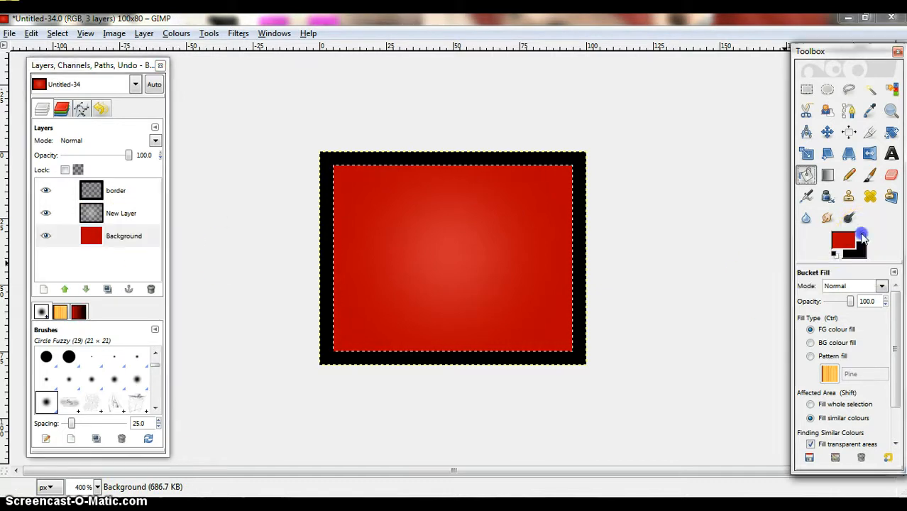
pyautogui.click(843, 240)
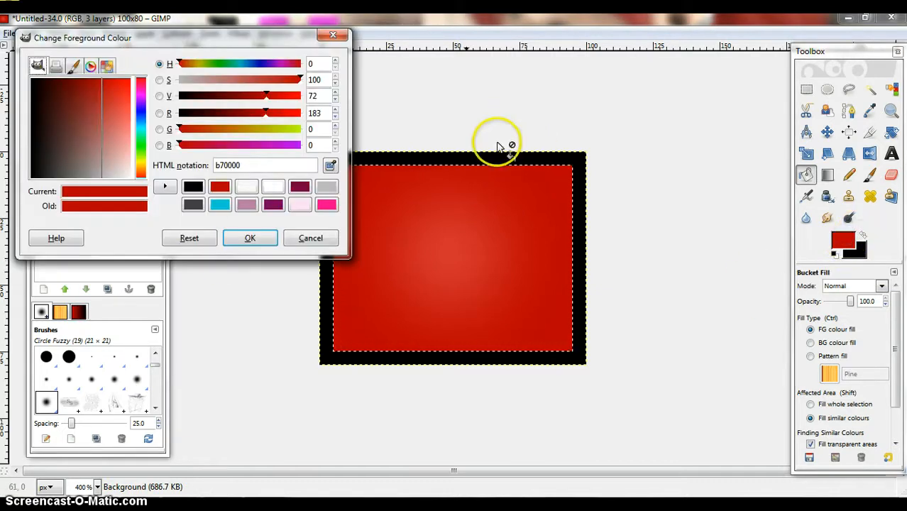
pyautogui.click(70, 83)
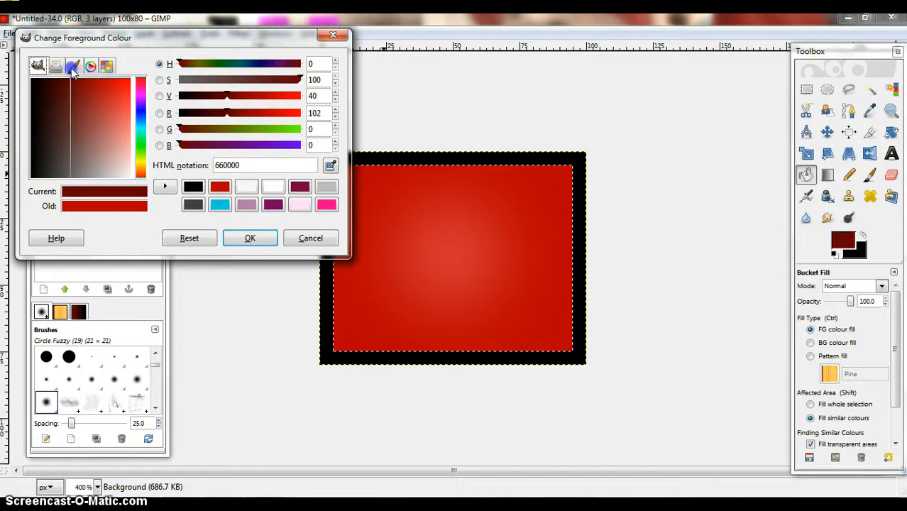
pyautogui.click(247, 240)
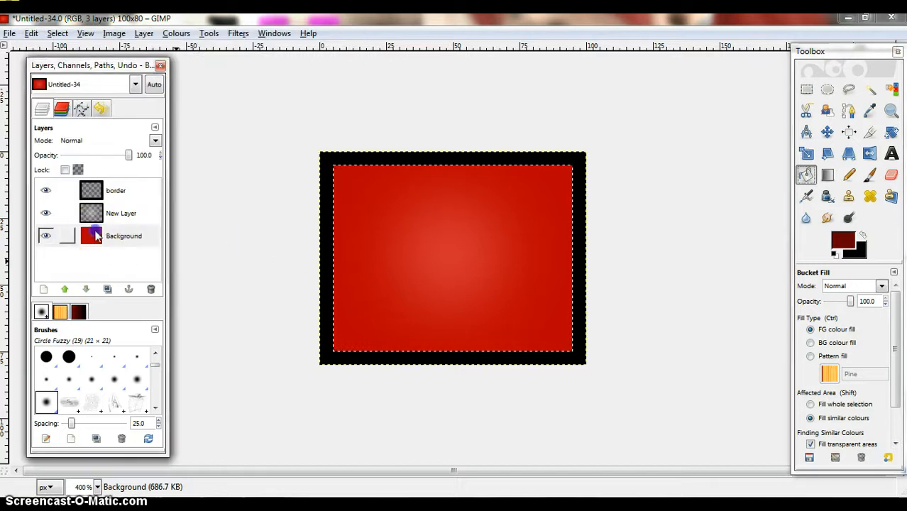
# With the selection cleared on the Background layer, set Erase Every Other Row to Rows, Even and Fill with BG, and cancel the dialog.
pyautogui.click(95, 235)
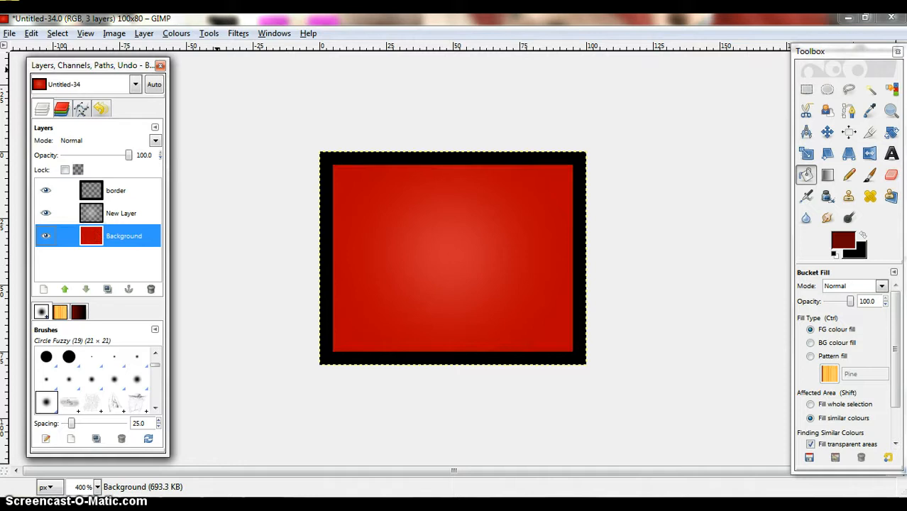
pyautogui.click(174, 36)
pyautogui.click(237, 34)
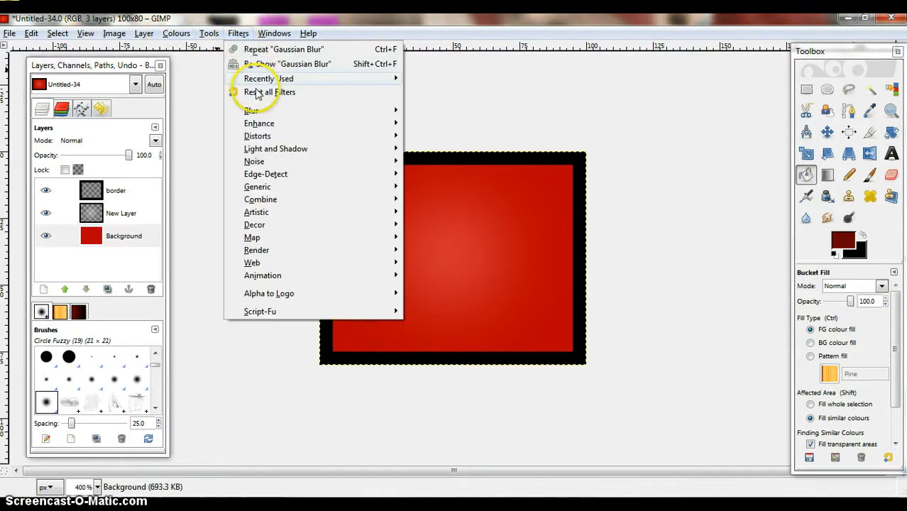
pyautogui.moveTo(268, 142)
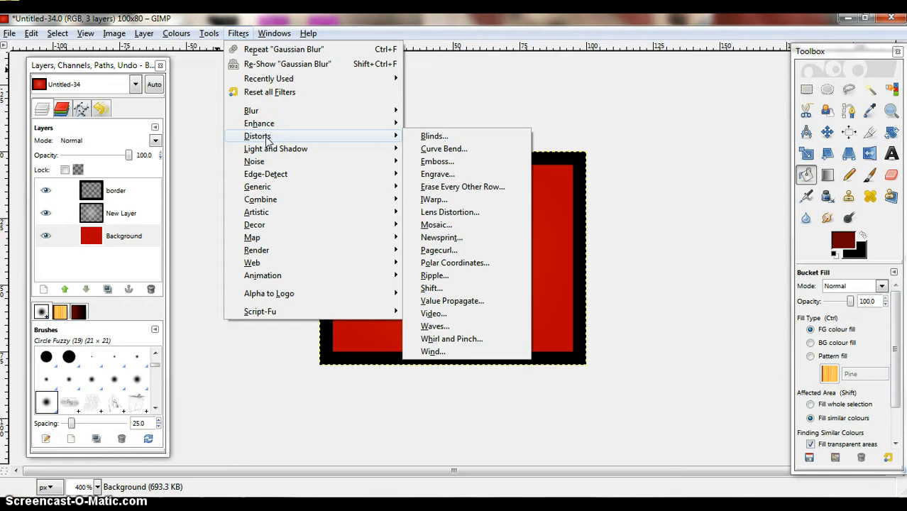
pyautogui.click(458, 190)
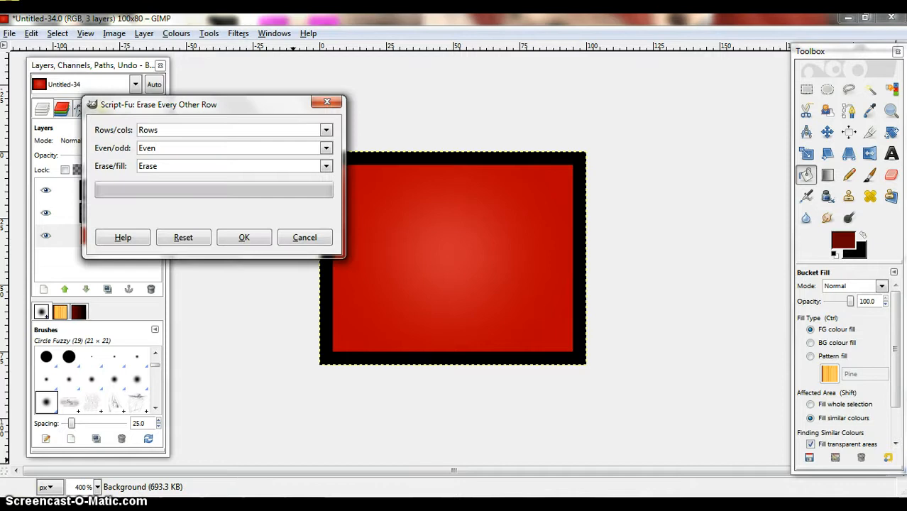
pyautogui.click(326, 166)
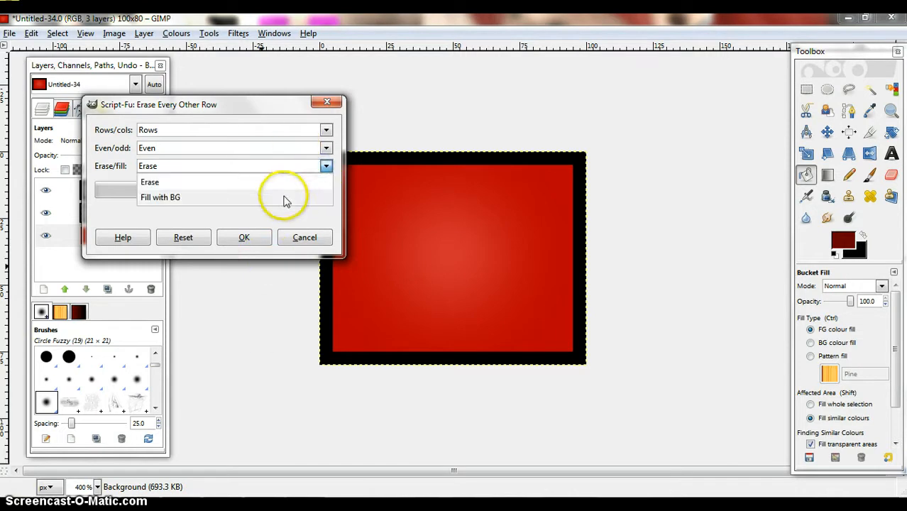
pyautogui.click(284, 198)
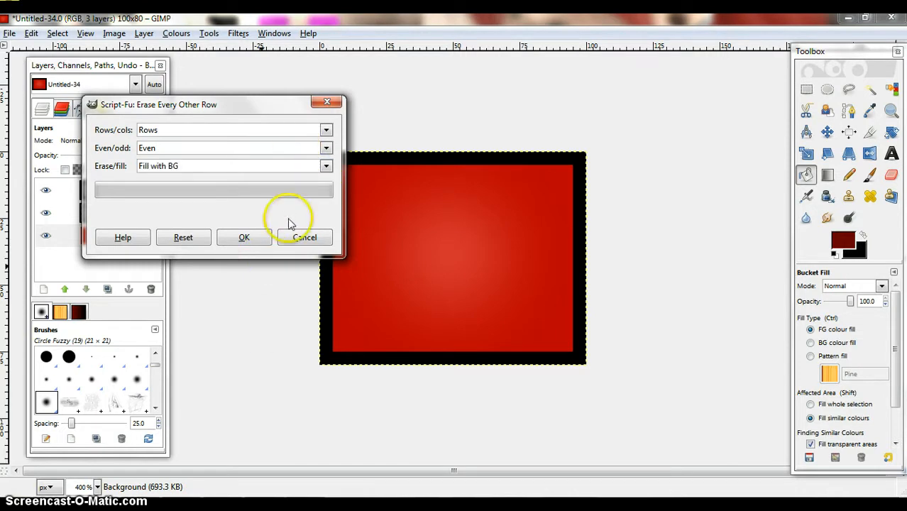
pyautogui.click(304, 237)
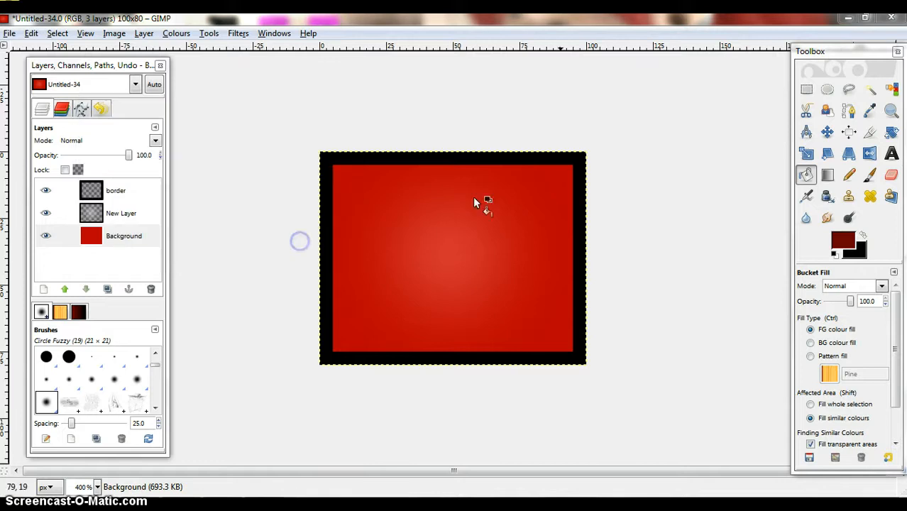
# Make dark red the background colour and fill every even row of the Background layer with it using Erase Every Other Row.
pyautogui.click(862, 237)
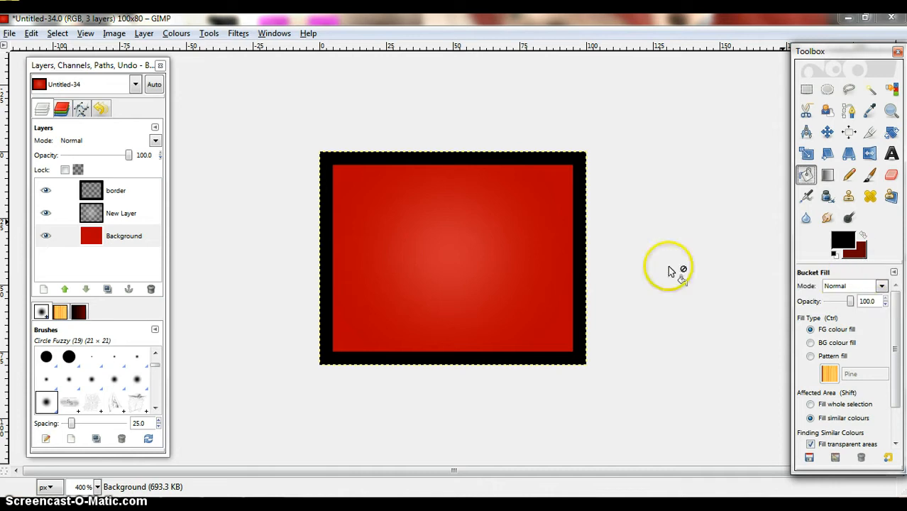
pyautogui.click(240, 34)
pyautogui.moveTo(281, 128)
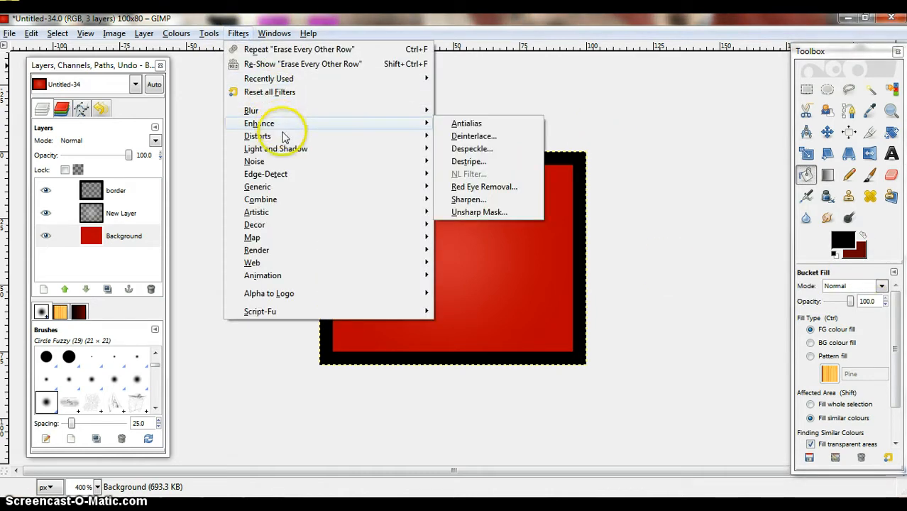
pyautogui.click(488, 187)
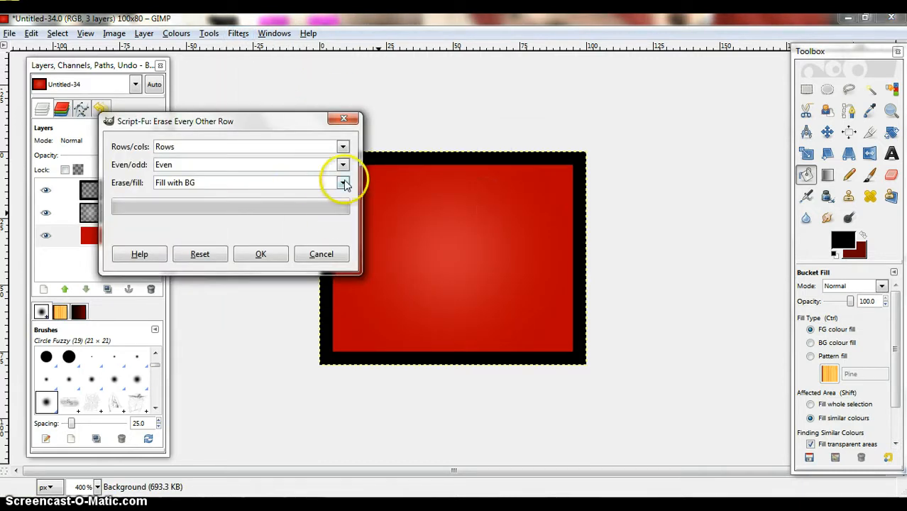
pyautogui.click(274, 261)
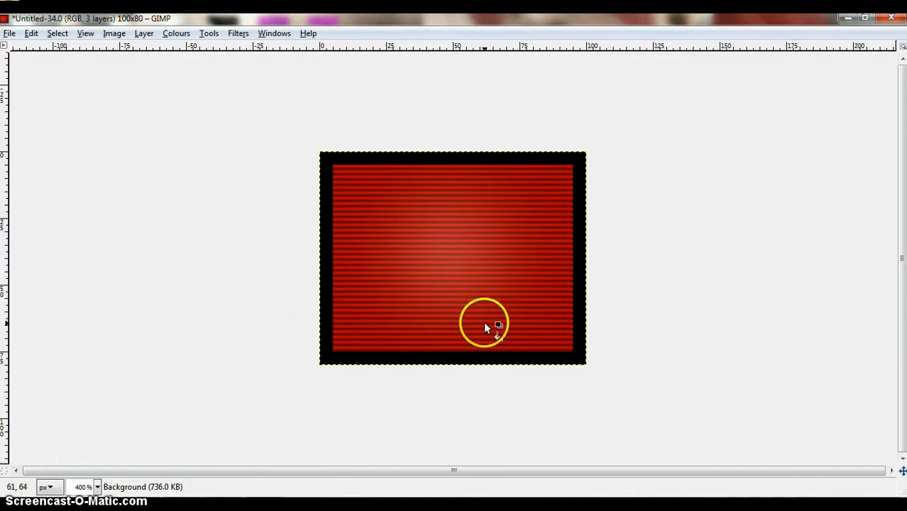
# Bring back the hidden docks and merge the glow layer down into the striped Background layer.
pyautogui.click(276, 36)
pyautogui.click(256, 122)
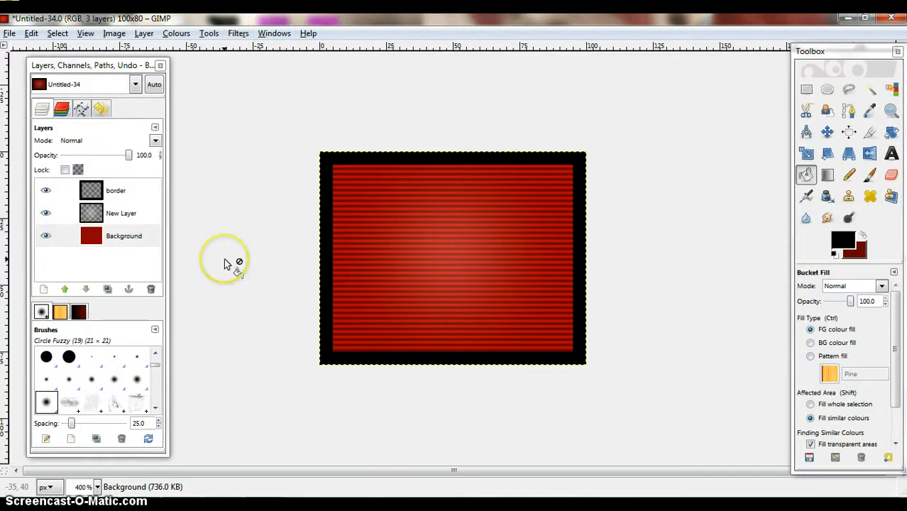
pyautogui.click(136, 216)
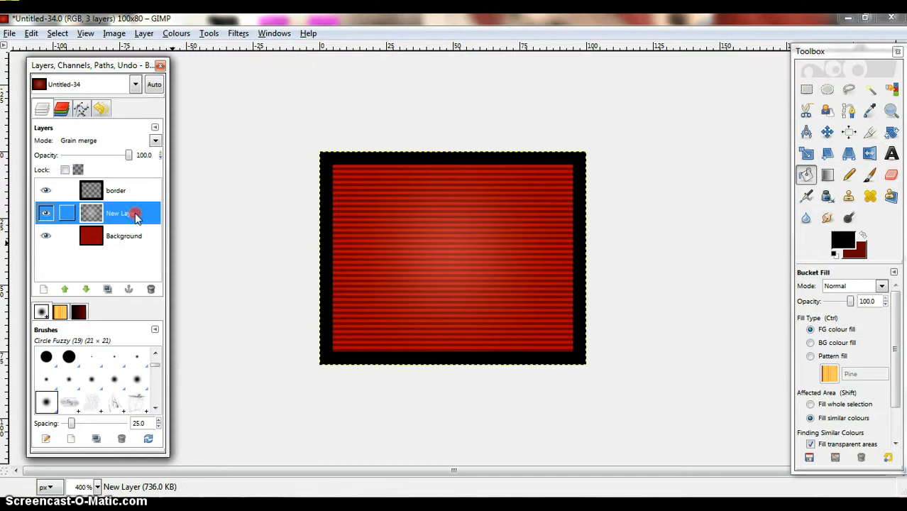
pyautogui.rightClick(136, 215)
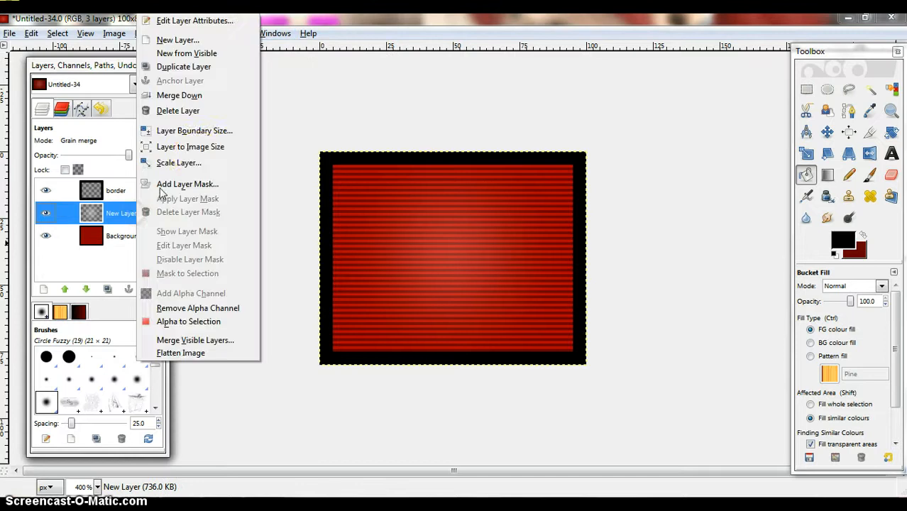
pyautogui.click(193, 96)
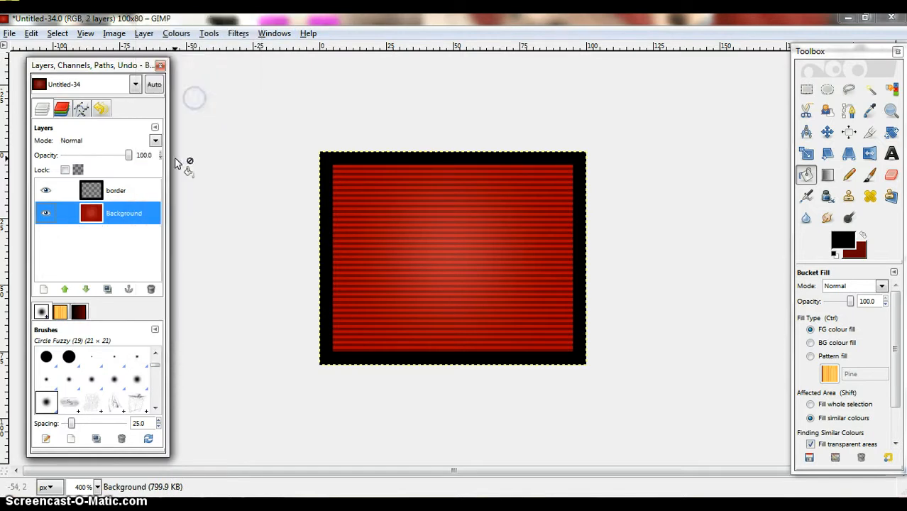
# Add a 100 × 80 px transparent layer named shine border above the border layer.
pyautogui.click(126, 190)
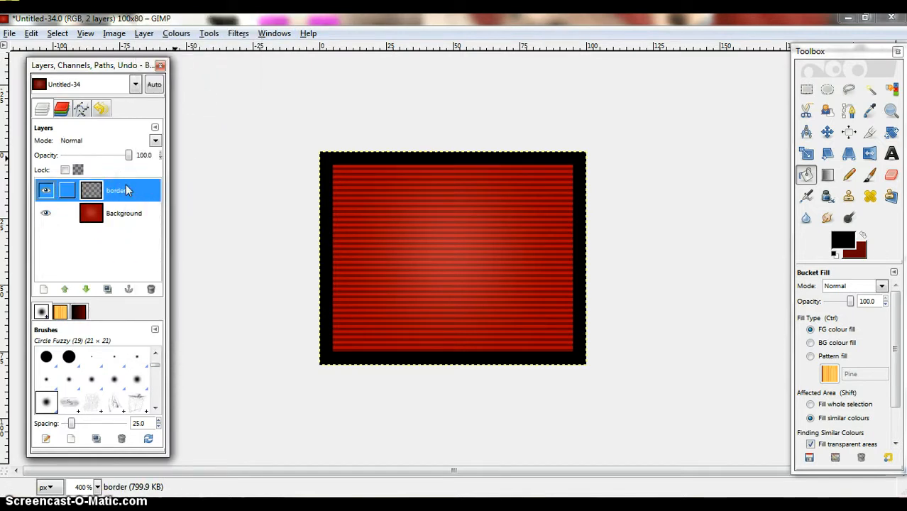
pyautogui.hotkey('shift', 'ctrl', 'n')
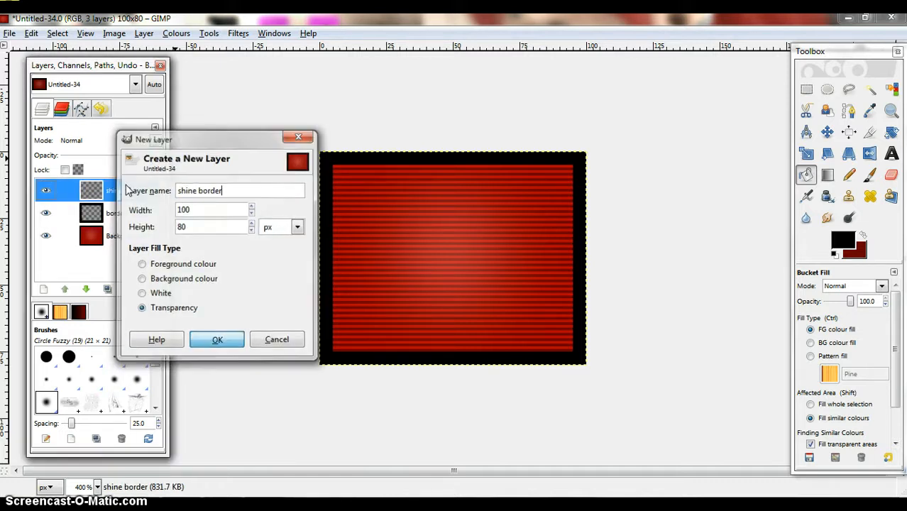
# Create the shine border layer, and choose the Circle Fuzzy (03) brush with white as the foreground colour.
pyautogui.press('Return')
pyautogui.click(94, 359)
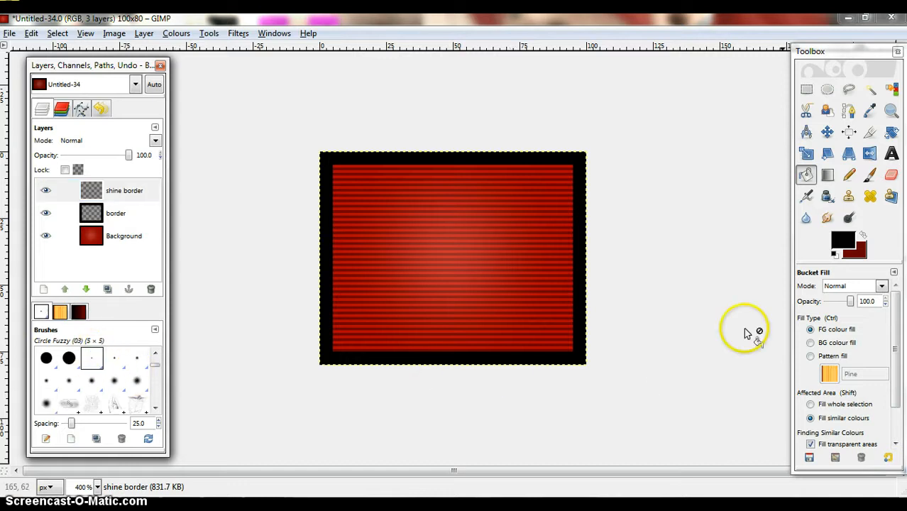
pyautogui.click(844, 248)
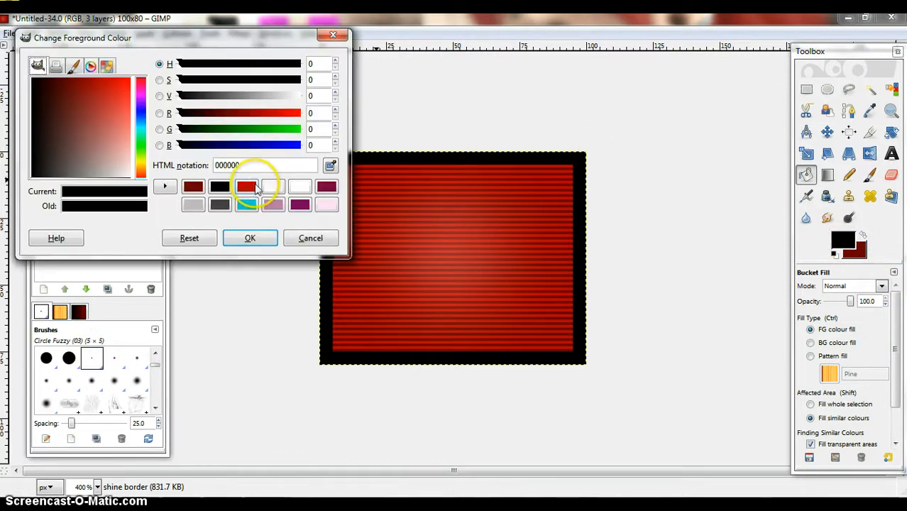
pyautogui.click(278, 187)
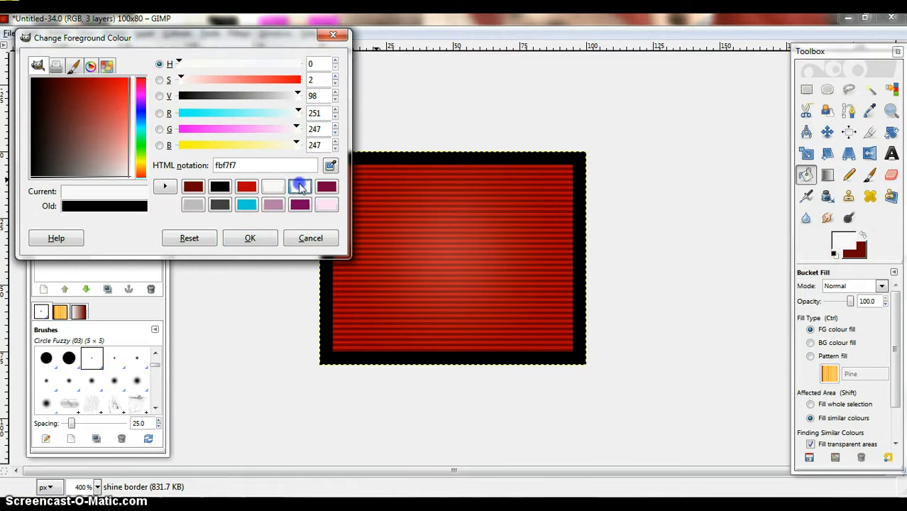
pyautogui.click(300, 186)
pyautogui.click(263, 236)
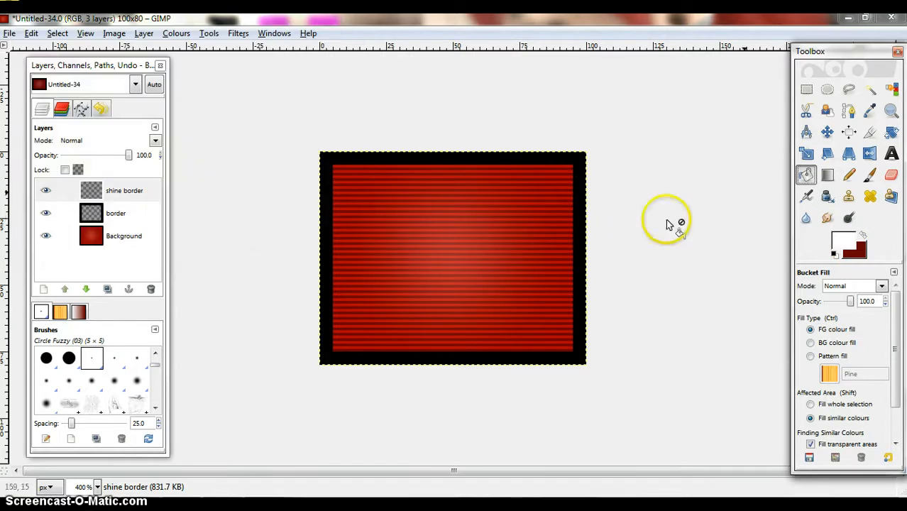
# Paint straight white Paintbrush lines on the black border: about 23 px down the left side and 31 px along the bottom.
pyautogui.click(870, 174)
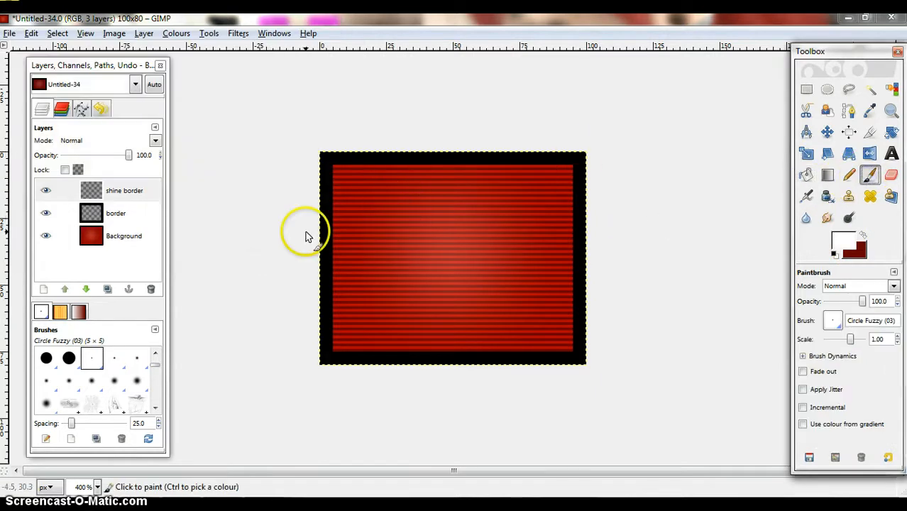
pyautogui.click(326, 220)
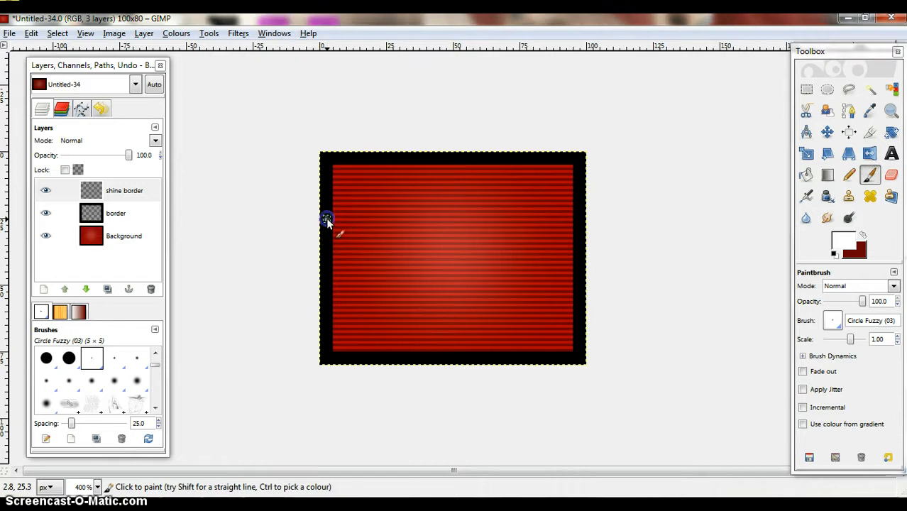
pyautogui.keyDown('shift'); pyautogui.click(327, 282); pyautogui.keyUp('shift')
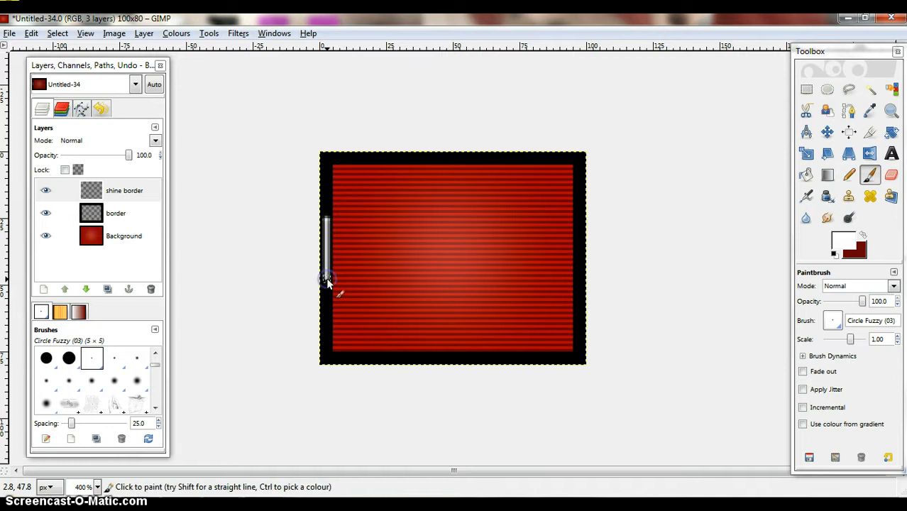
pyautogui.click(414, 357)
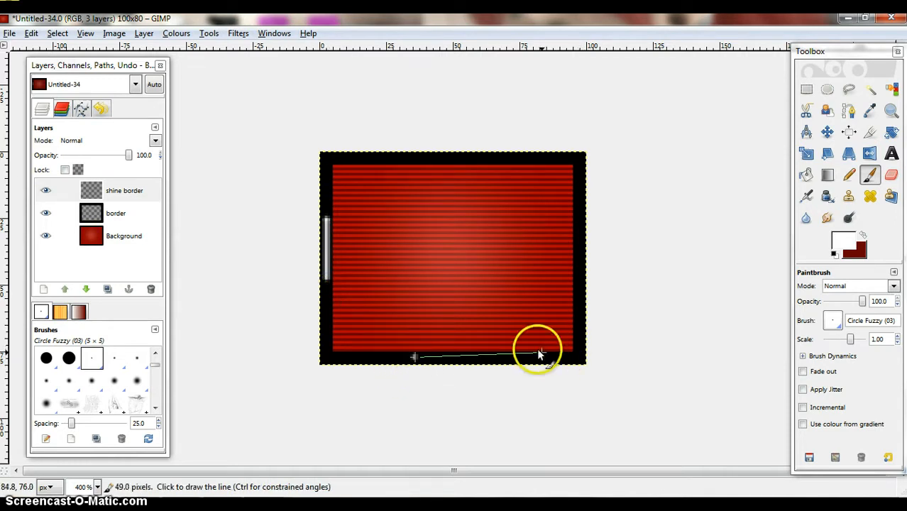
pyautogui.keyDown('shift'); pyautogui.click(496, 358); pyautogui.keyUp('shift')
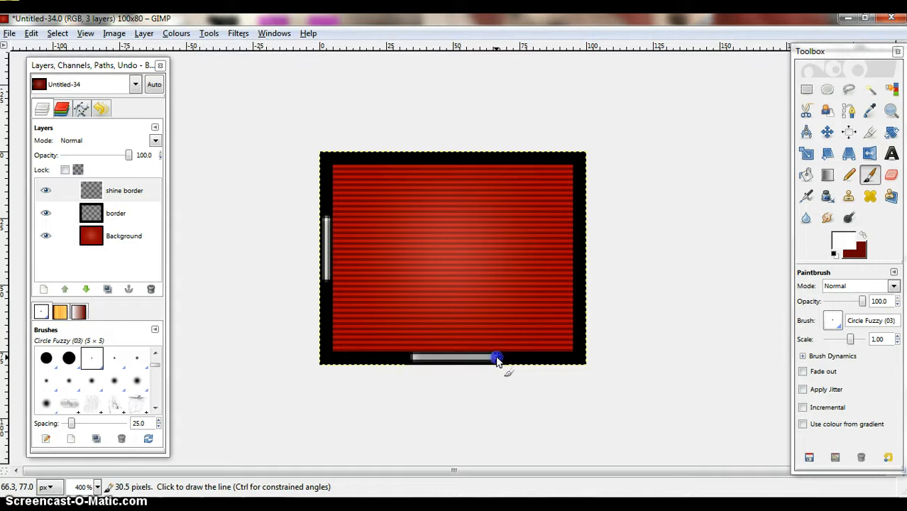
# Smudge both ends of the white line on the bottom border outward in straight strokes using the Circle (05) brush.
pyautogui.click(829, 219)
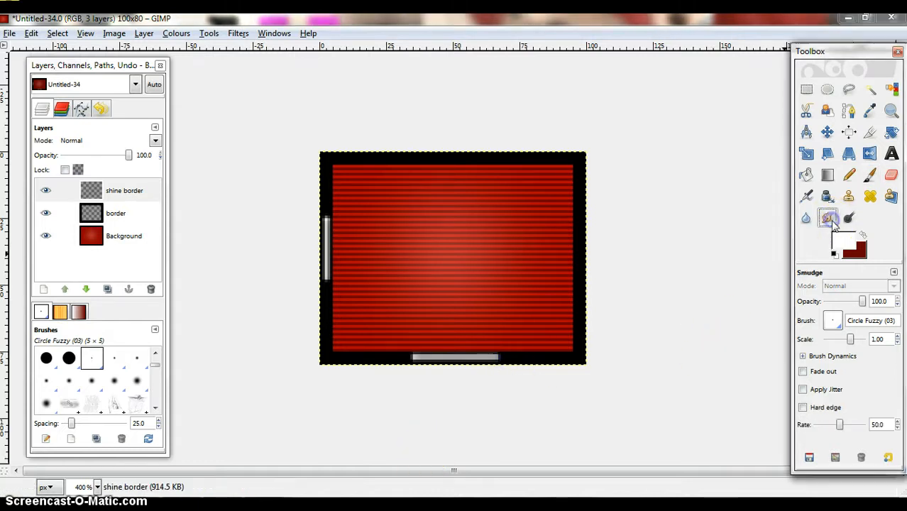
pyautogui.scroll(2, 154, 358)
pyautogui.click(138, 355)
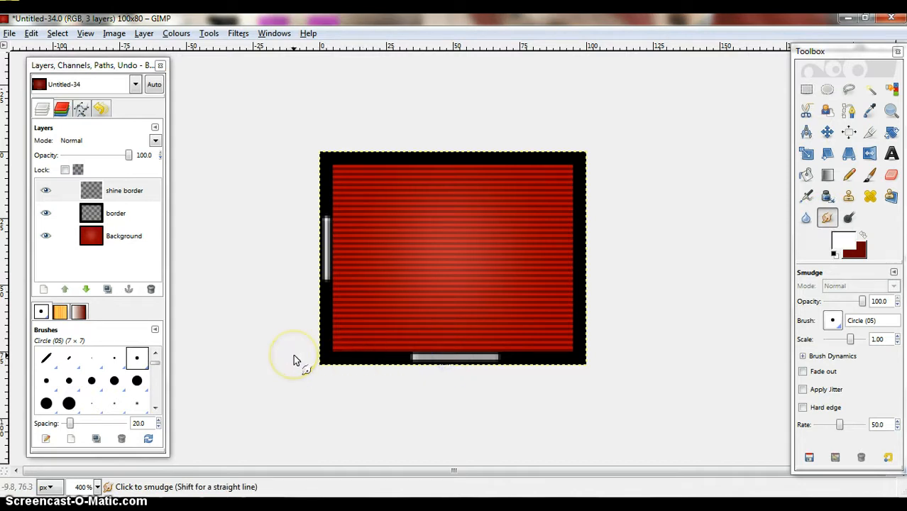
pyautogui.press('shift')
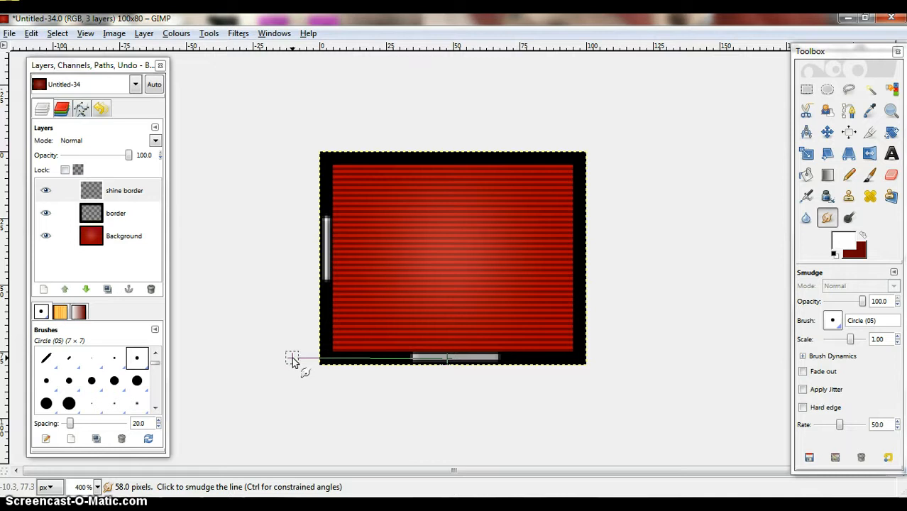
pyautogui.keyDown('shift'); pyautogui.click(291, 357); pyautogui.keyUp('shift')
pyautogui.moveTo(474, 361); pyautogui.dragTo(452, 361)
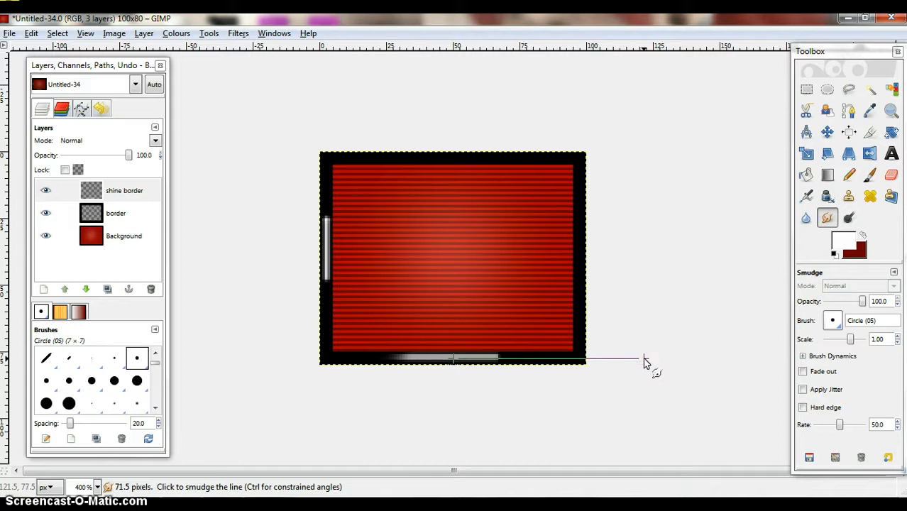
# Smudge the lower and upper ends of the white line on the left border outward in straight vertical strokes.
pyautogui.click(326, 253)
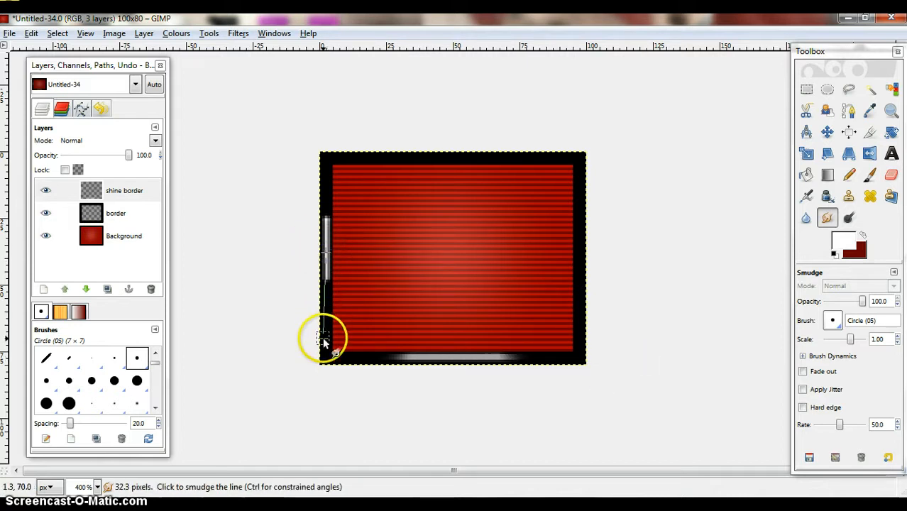
pyautogui.click(326, 382)
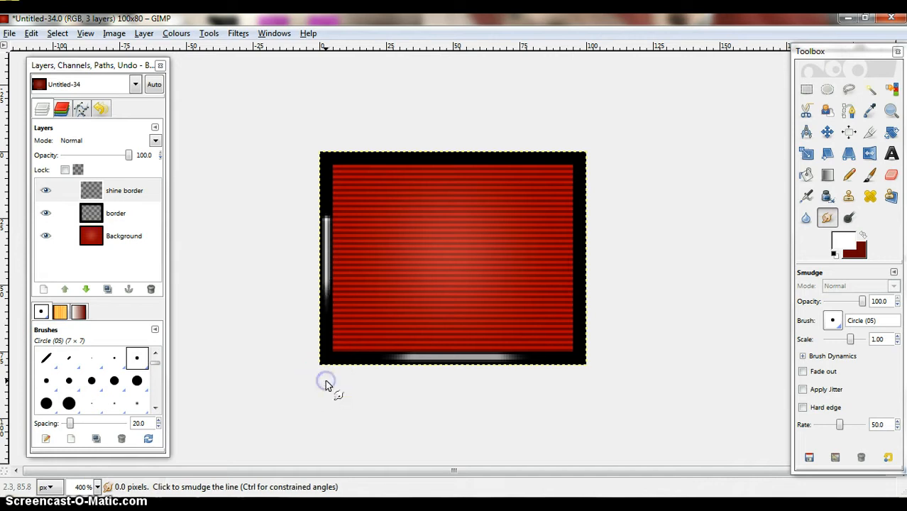
pyautogui.click(325, 264)
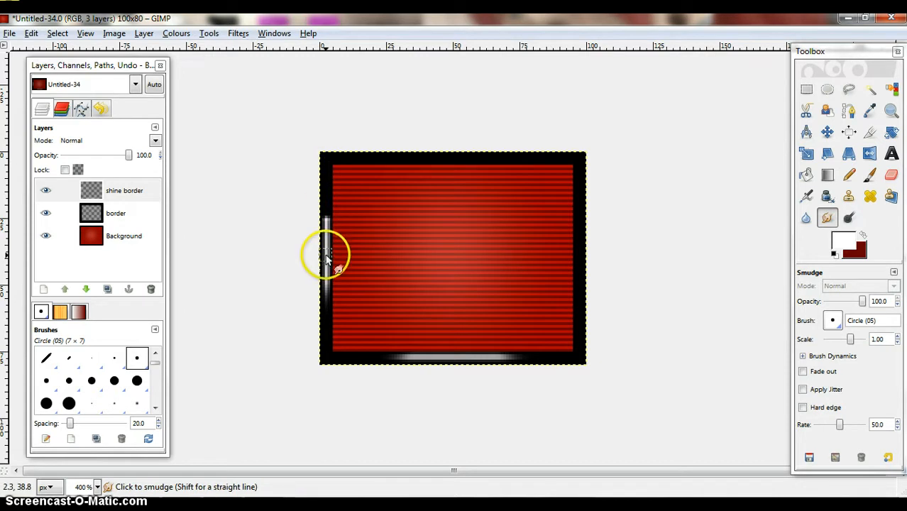
pyautogui.keyDown('shift'); pyautogui.click(326, 140); pyautogui.keyUp('shift')
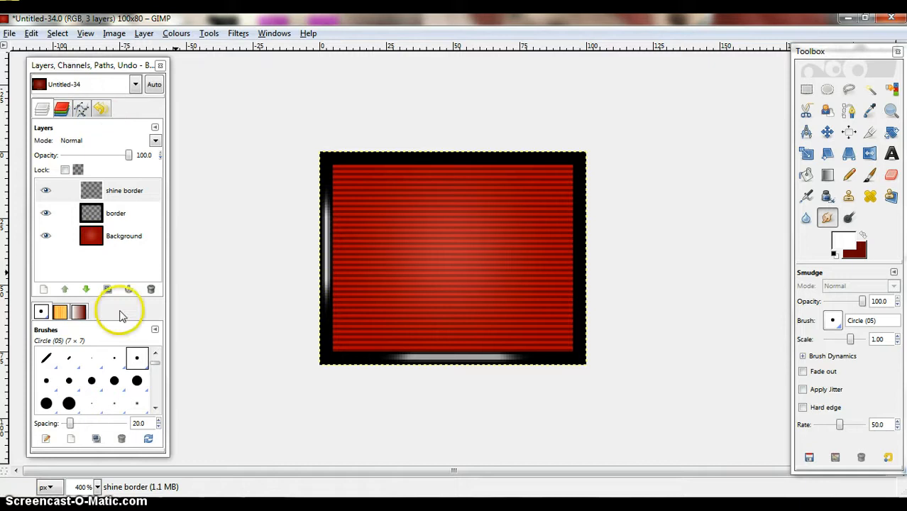
# Duplicate the shine border layer and rotate the copy 180° to put the shines on the opposite sides.
pyautogui.click(108, 289)
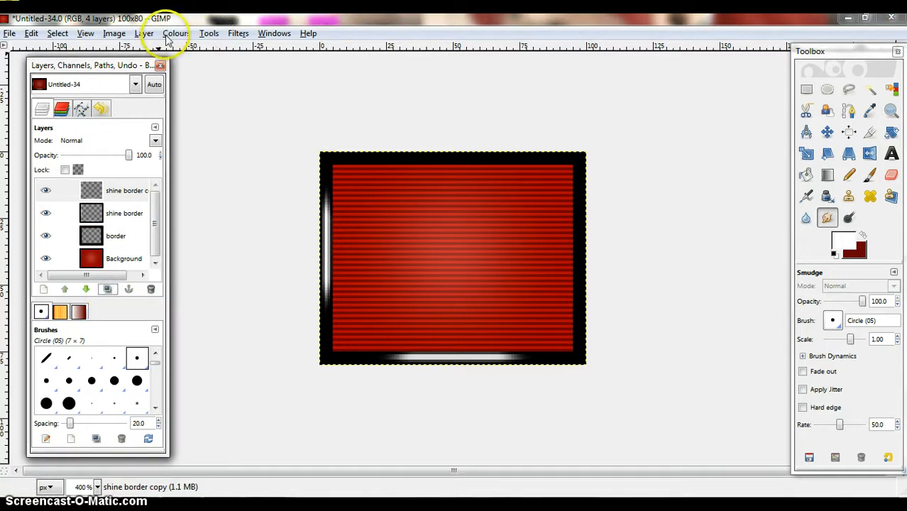
pyautogui.click(144, 35)
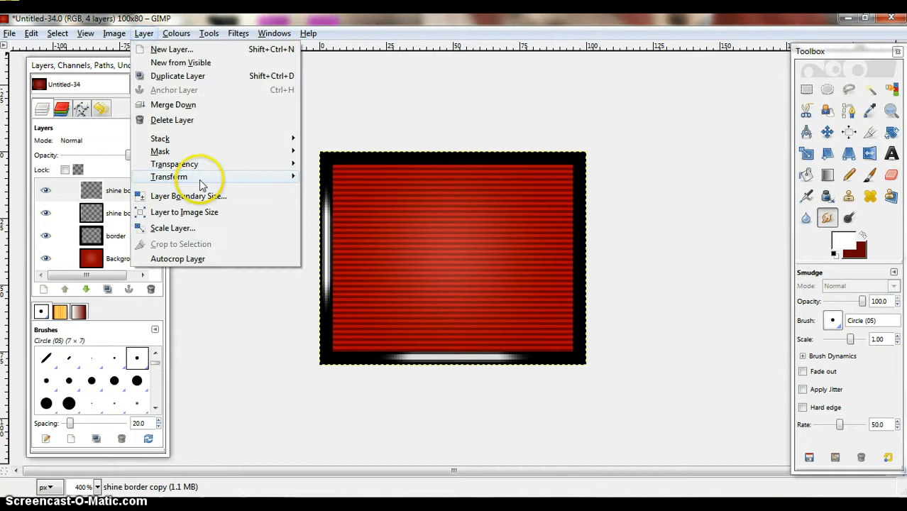
pyautogui.moveTo(208, 178)
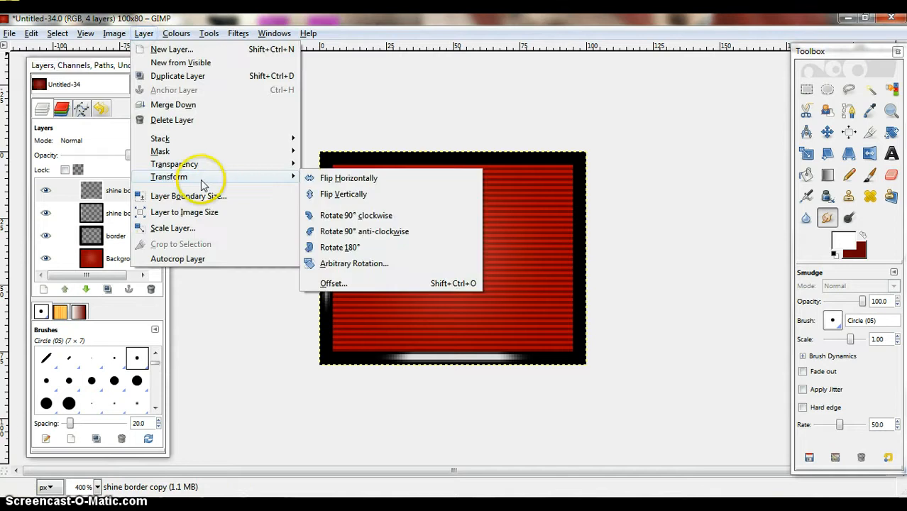
pyautogui.click(352, 248)
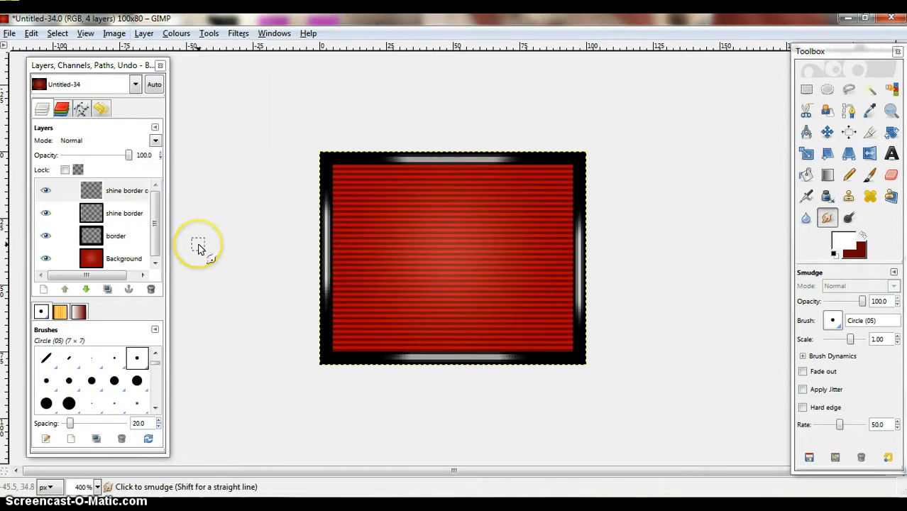
# Merge the rotated shine border copy down into the original shine border layer.
pyautogui.click(124, 191)
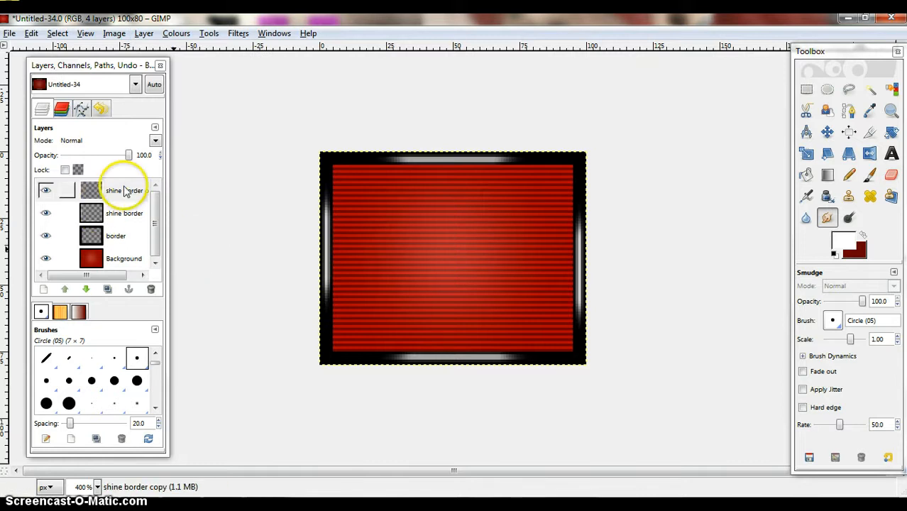
pyautogui.rightClick(125, 191)
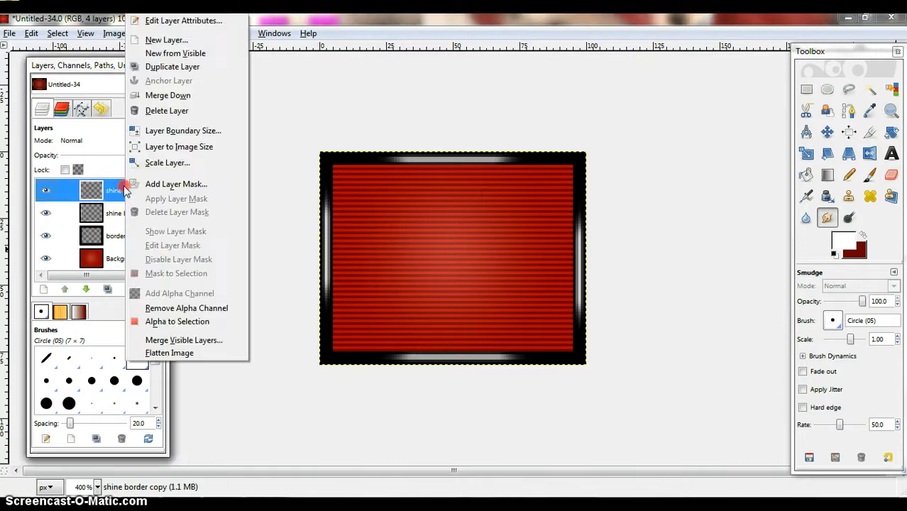
pyautogui.click(178, 95)
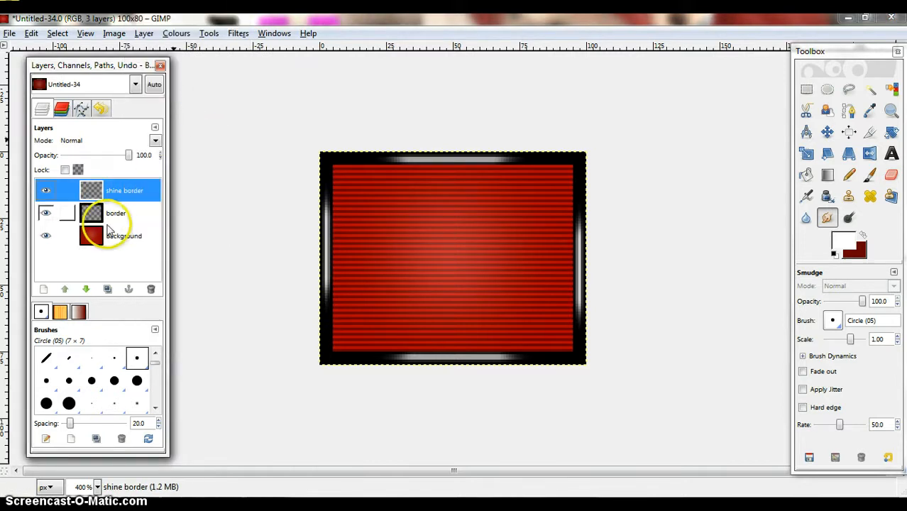
# Lower the shine border layer's opacity to 50 and merge it down into the border layer.
pyautogui.click(68, 157)
pyautogui.click(68, 157)
pyautogui.click(68, 158)
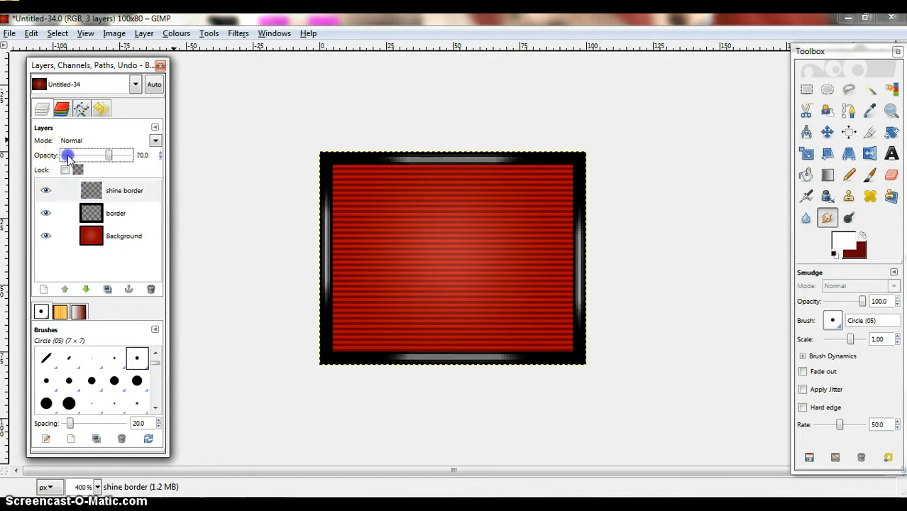
pyautogui.click(68, 158)
pyautogui.click(68, 158)
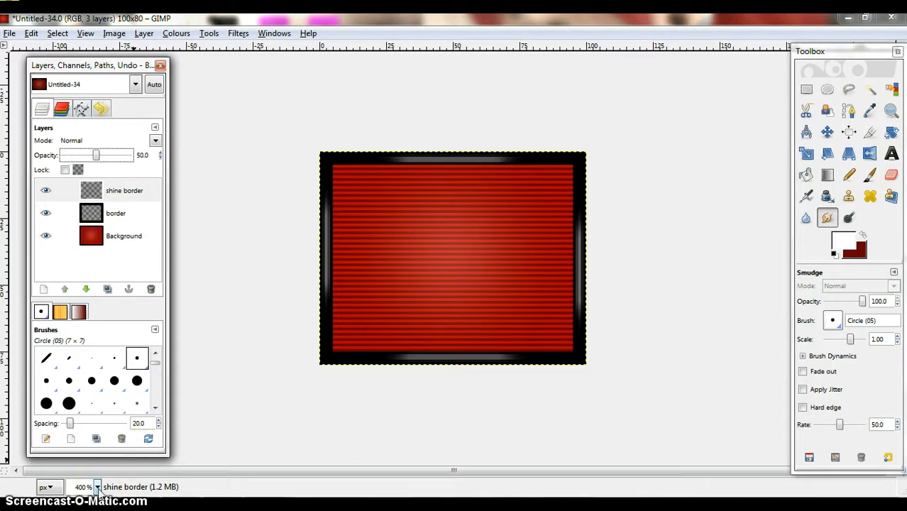
pyautogui.rightClick(126, 191)
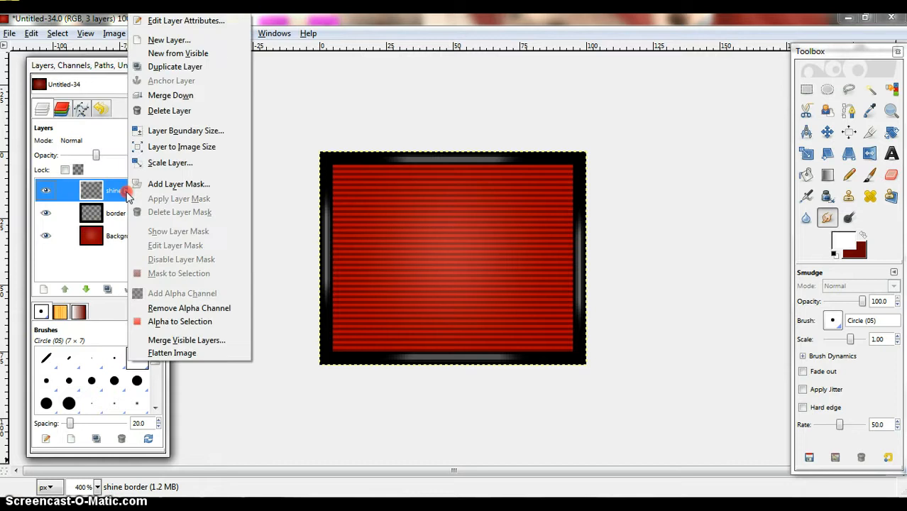
pyautogui.click(170, 95)
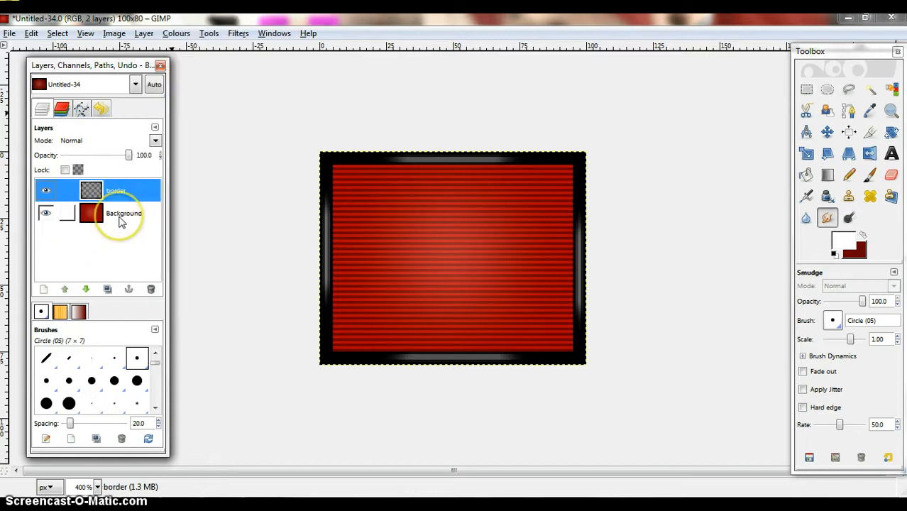
# Add a 100 × 80 px transparent layer named text, and set the Text tool's colour to black.
pyautogui.hotkey('shift', 'ctrl', 'n')
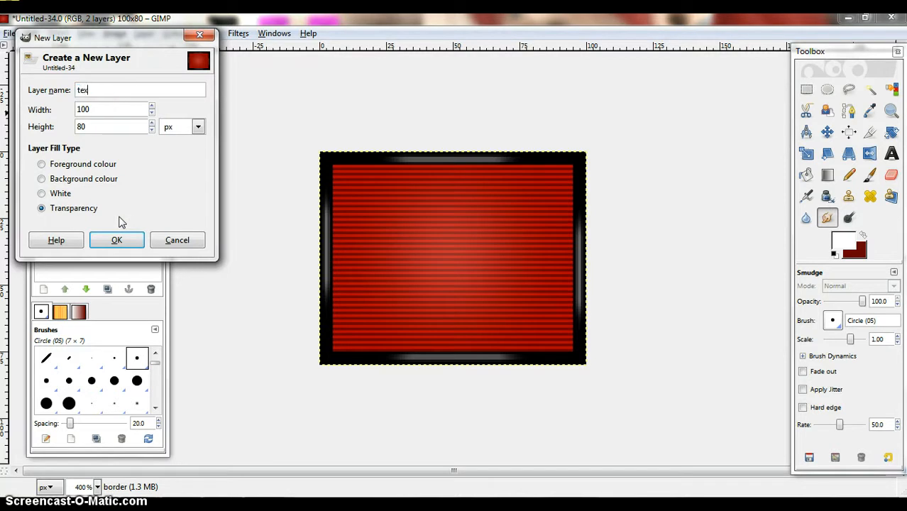
pyautogui.click(117, 240)
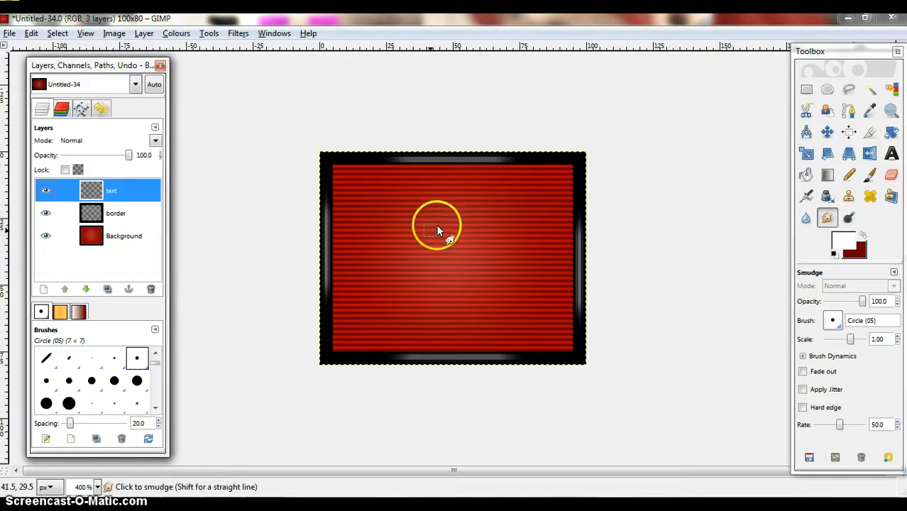
pyautogui.click(891, 154)
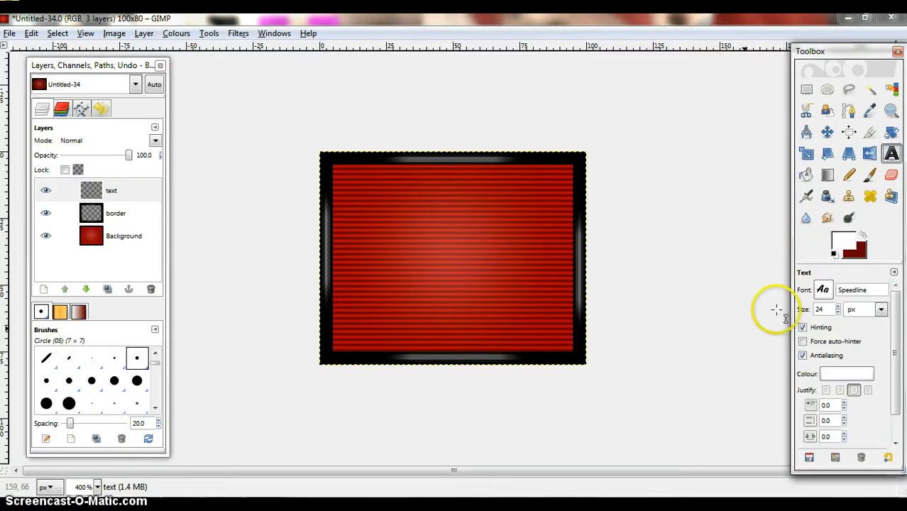
pyautogui.click(843, 242)
pyautogui.click(246, 186)
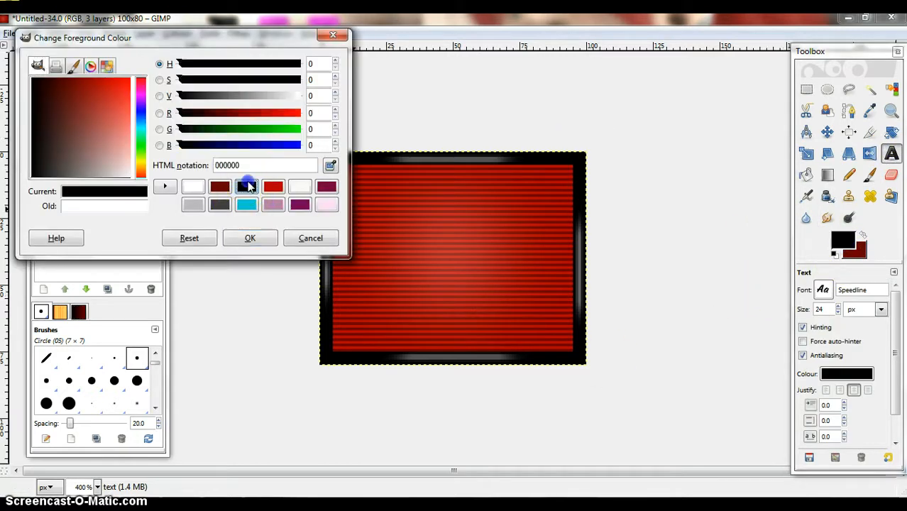
pyautogui.click(250, 238)
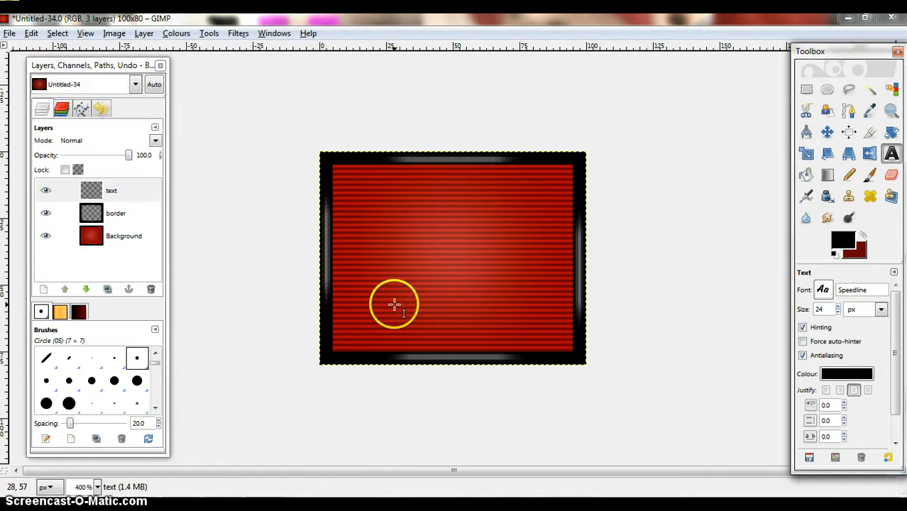
# Create a text box about 64 × 15 px in the image's lower part and enter "seputus" in it.
pyautogui.click(473, 346)
pyautogui.moveTo(474, 346); pyautogui.dragTo(560, 342)
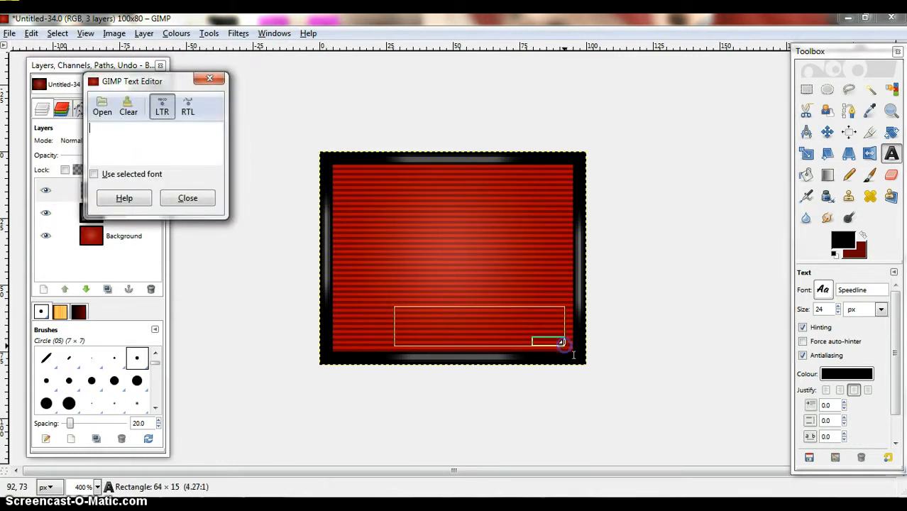
pyautogui.write('se')
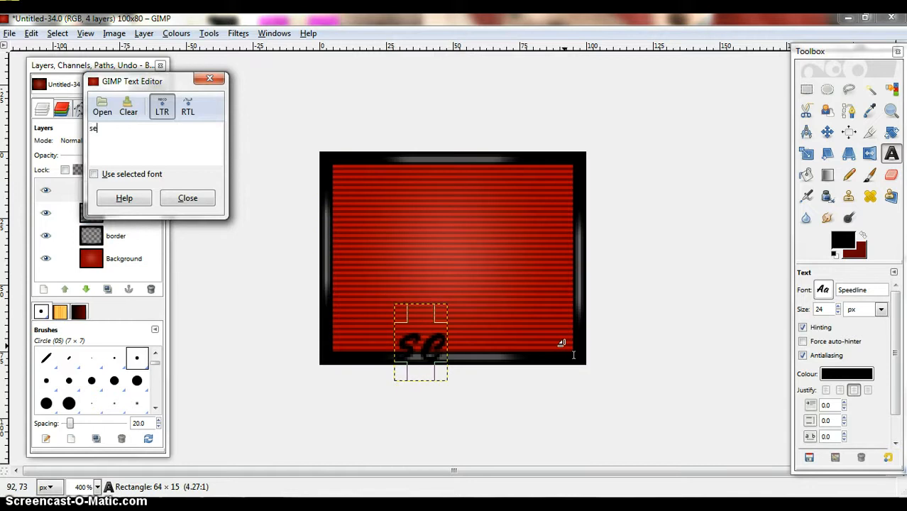
pyautogui.write('p')
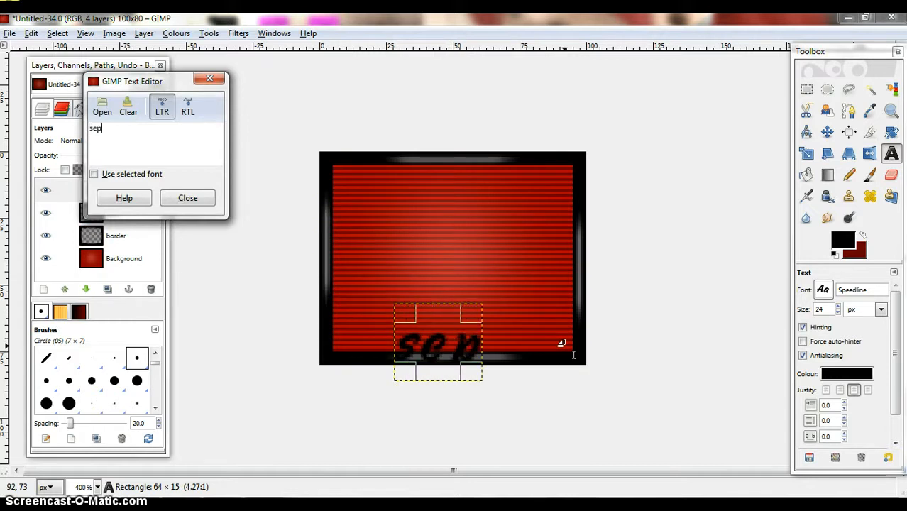
pyautogui.write('utus')
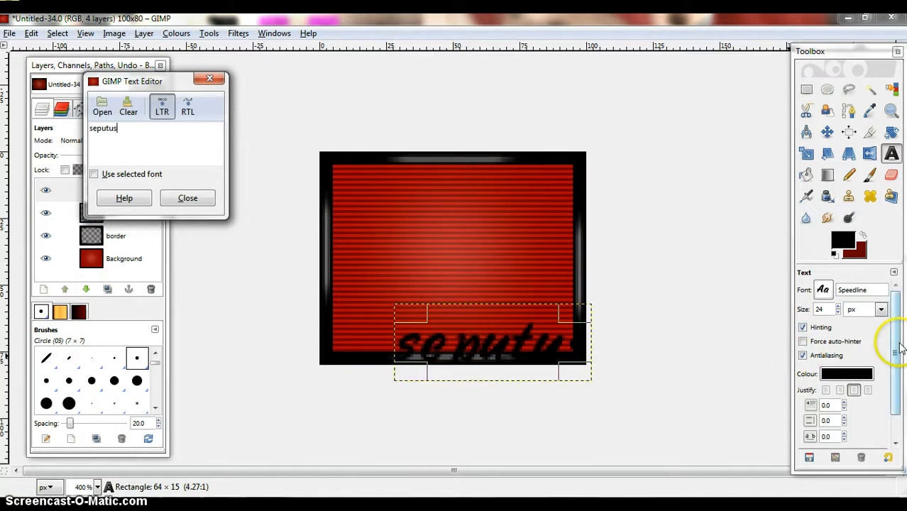
# Reduce the font size of the "seputus" text to 17 px.
pyautogui.click(838, 313)
pyautogui.click(837, 312)
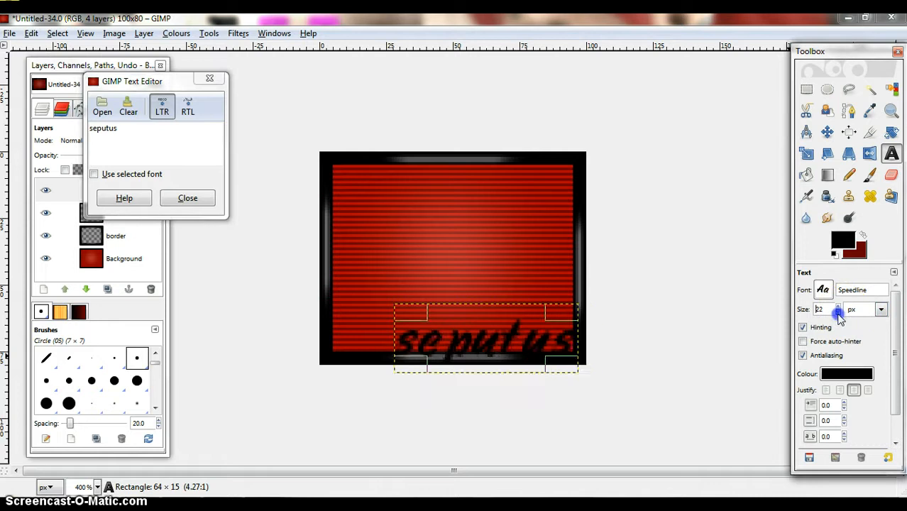
pyautogui.click(838, 313)
pyautogui.click(838, 314)
pyautogui.click(838, 314)
pyautogui.click(838, 313)
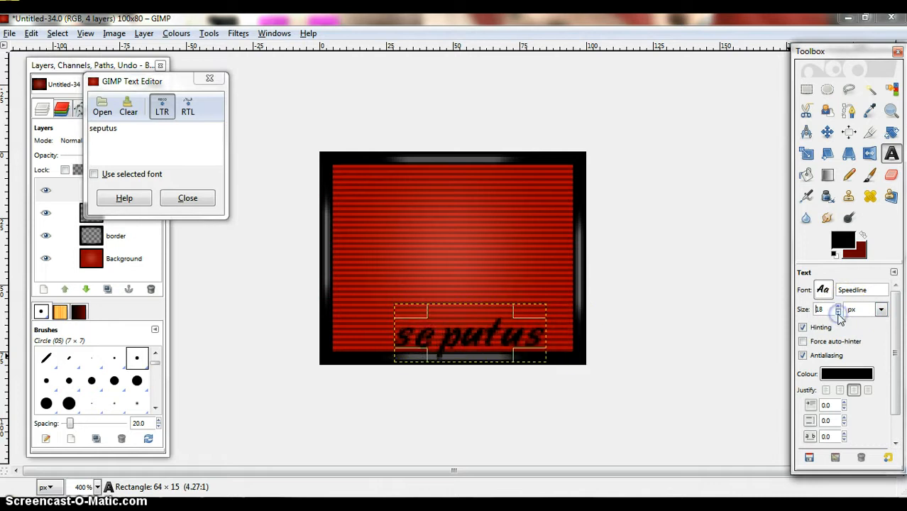
pyautogui.click(838, 313)
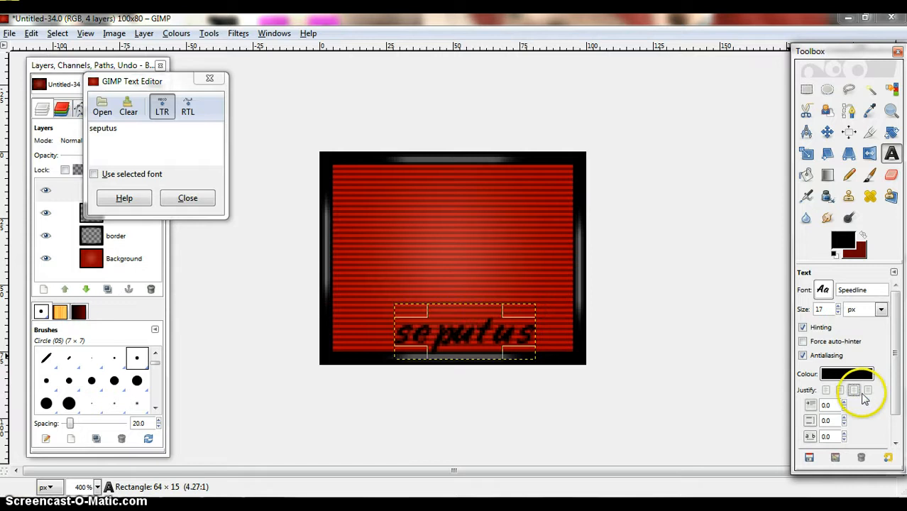
# Right-justify the "seputus" text, enlarge its box to about 66 × 22 px and move it to the image's upper right corner.
pyautogui.click(841, 390)
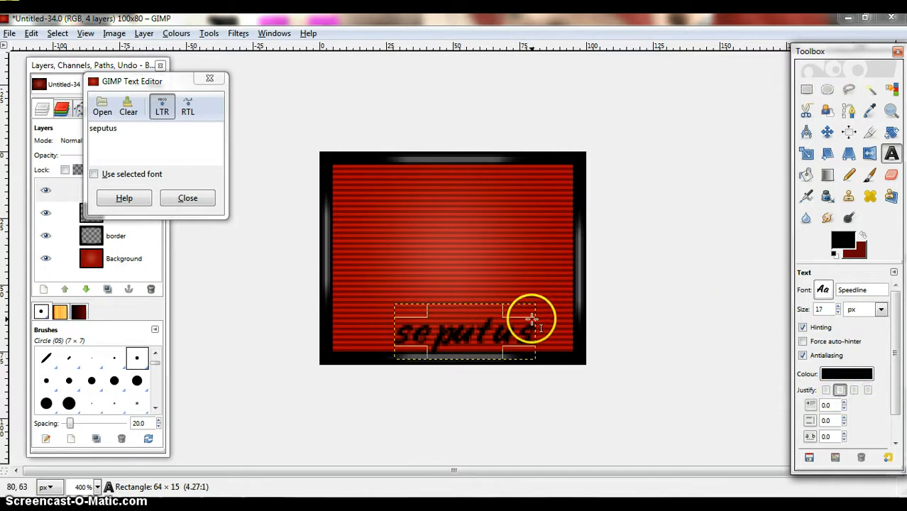
pyautogui.moveTo(530, 309); pyautogui.dragTo(566, 307)
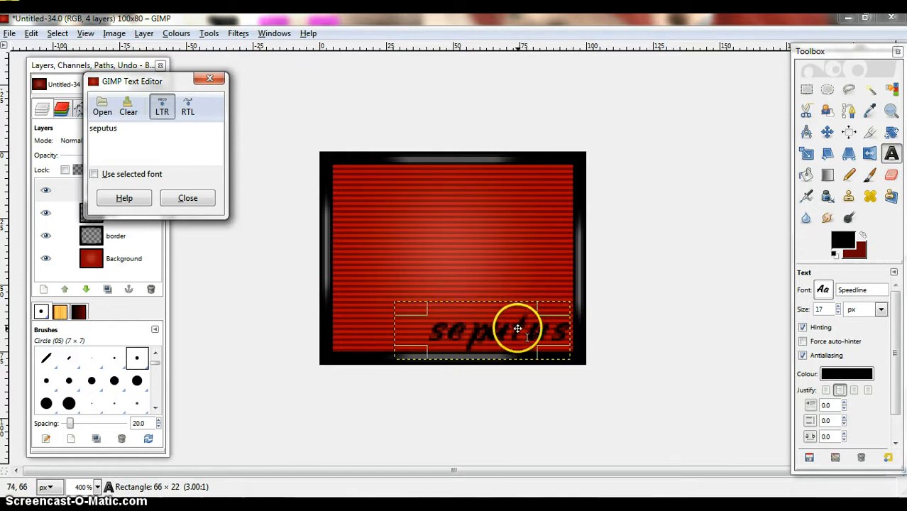
pyautogui.moveTo(531, 226); pyautogui.dragTo(516, 182)
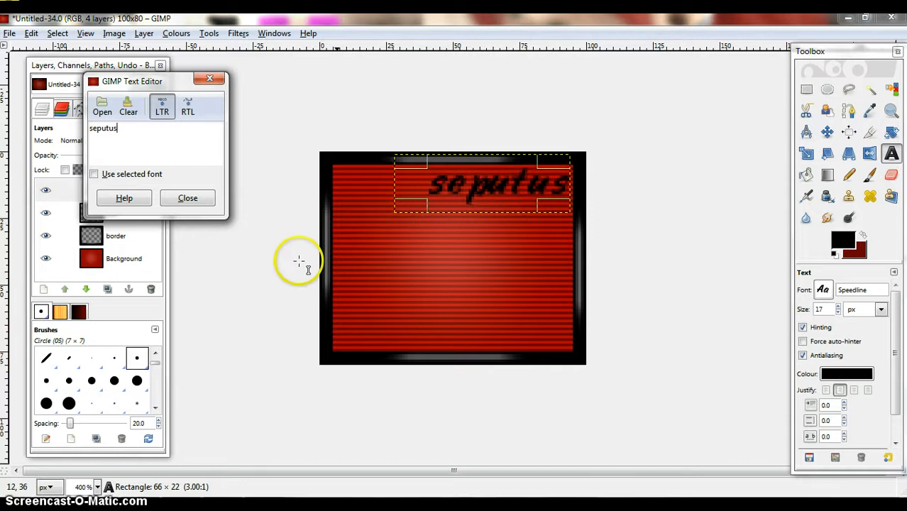
pyautogui.click(195, 200)
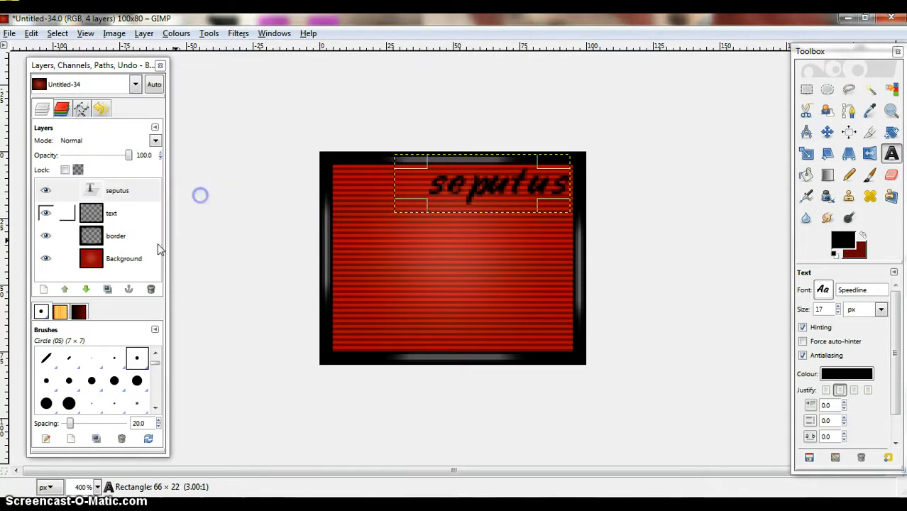
# Duplicate the seputus text layer and invert the colours of the lower copy.
pyautogui.click(110, 290)
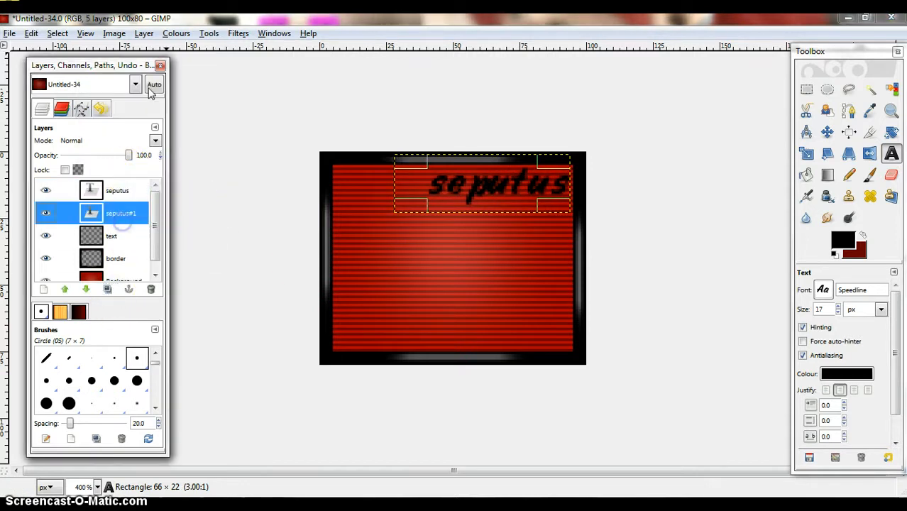
pyautogui.click(177, 34)
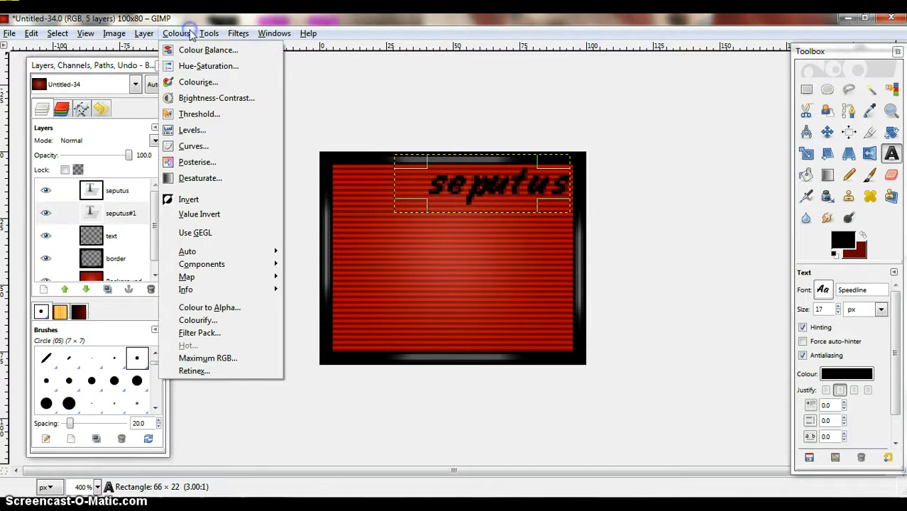
pyautogui.click(206, 199)
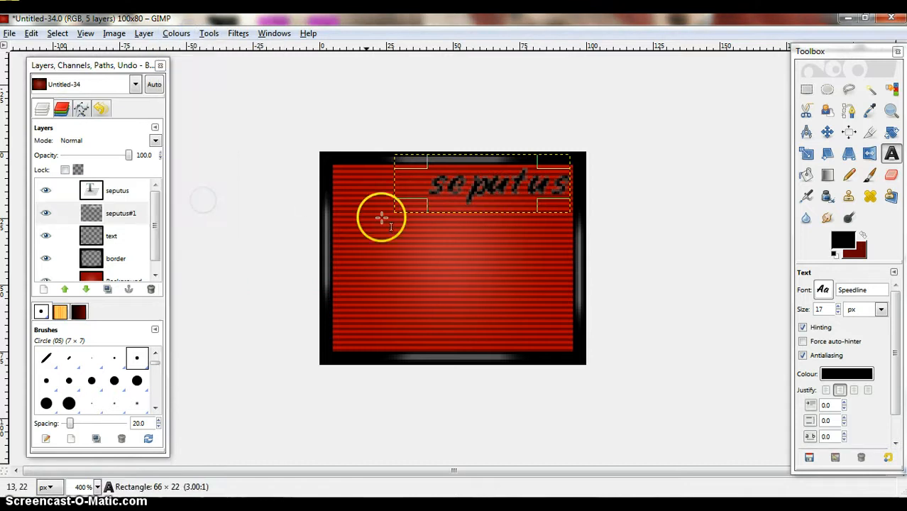
# Apply a Gaussian Blur to the inverted seputus#1 layer to make a soft glow behind the text.
pyautogui.click(126, 213)
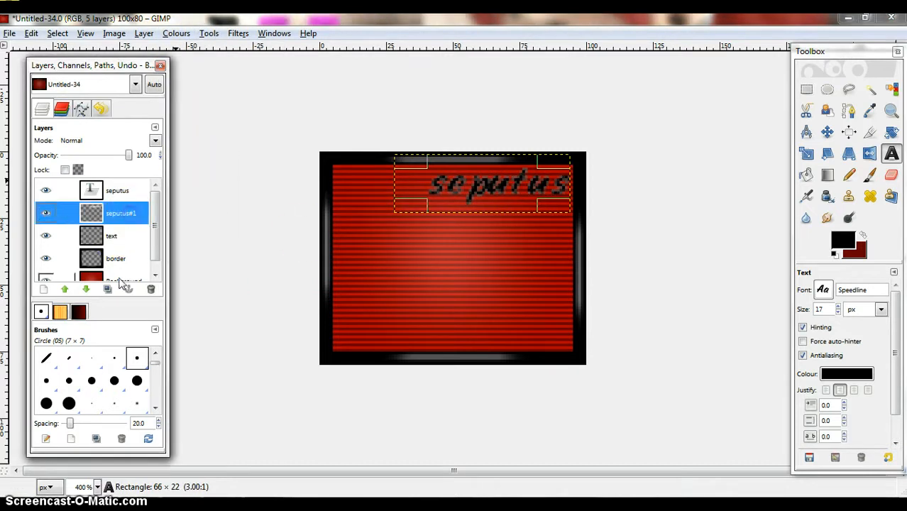
pyautogui.click(238, 33)
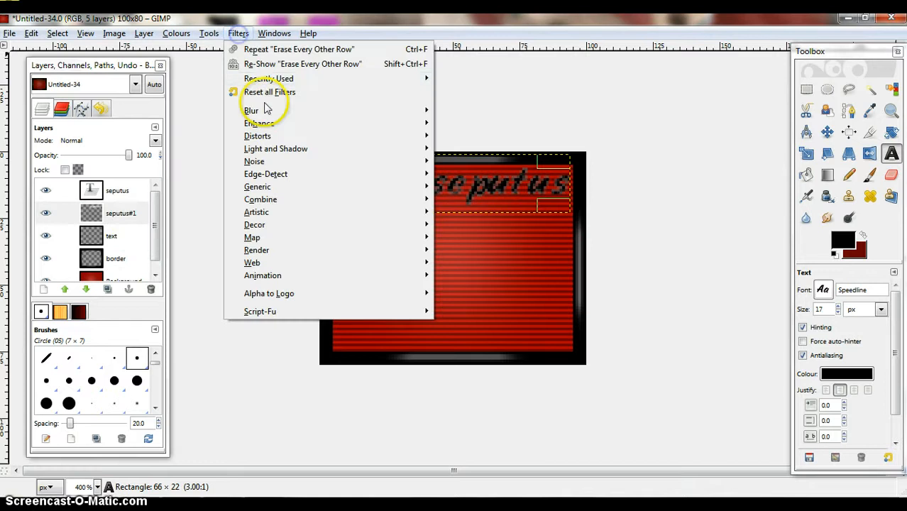
pyautogui.moveTo(265, 115)
pyautogui.click(461, 124)
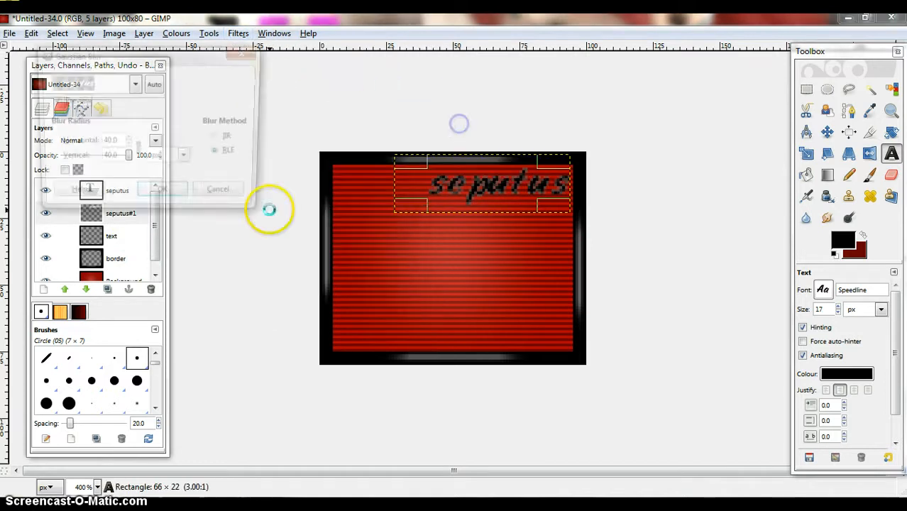
pyautogui.click(128, 145)
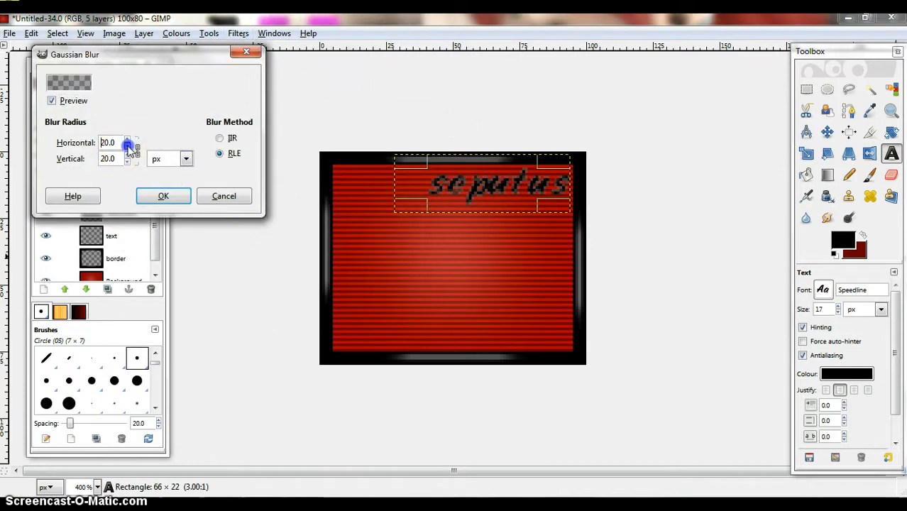
pyautogui.click(157, 198)
pyautogui.press('Tab')
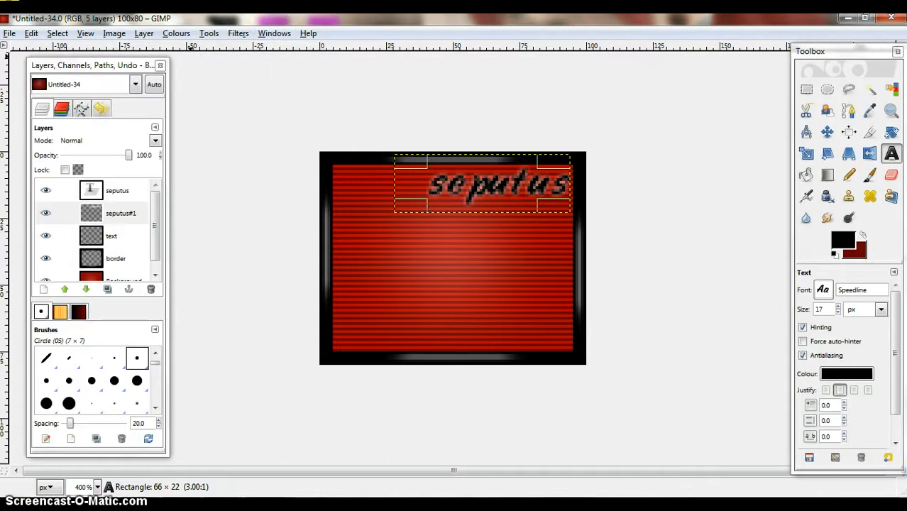
# Duplicate the blurred seputus#1 layer and merge the copy down into it to strengthen the glow.
pyautogui.click(108, 289)
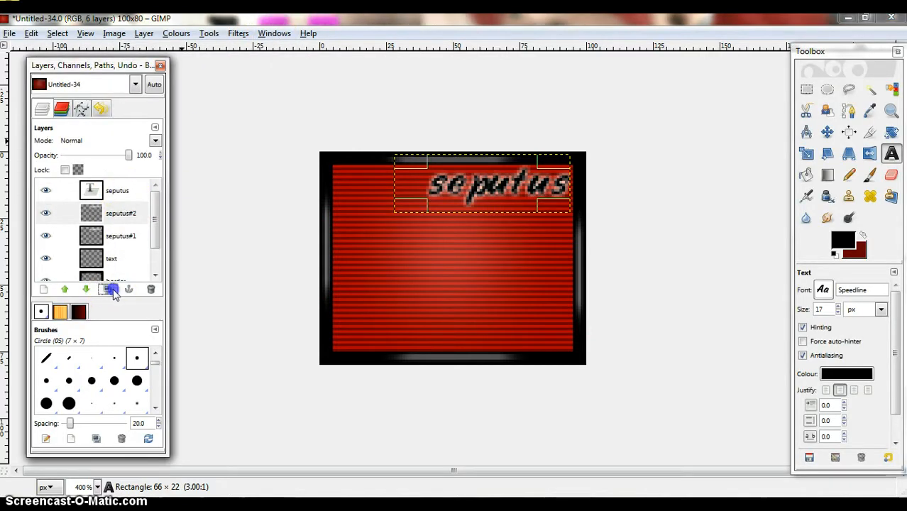
pyautogui.rightClick(121, 210)
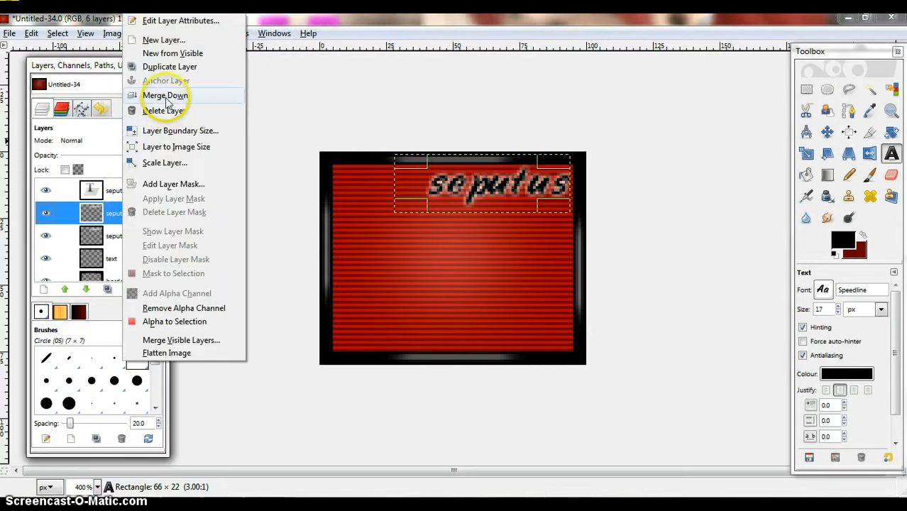
pyautogui.click(165, 95)
# Duplicate the black seputus text layer and merge the copy down into the original.
pyautogui.click(141, 180)
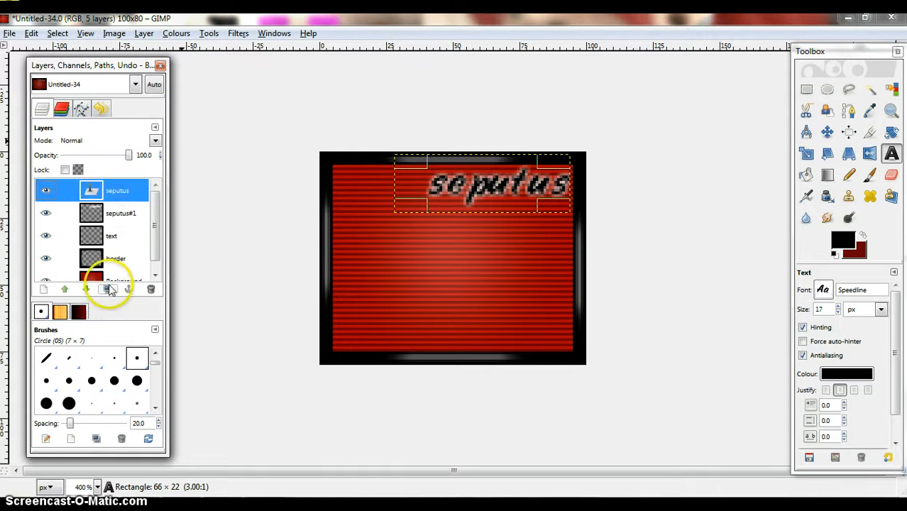
pyautogui.click(107, 288)
pyautogui.rightClick(117, 189)
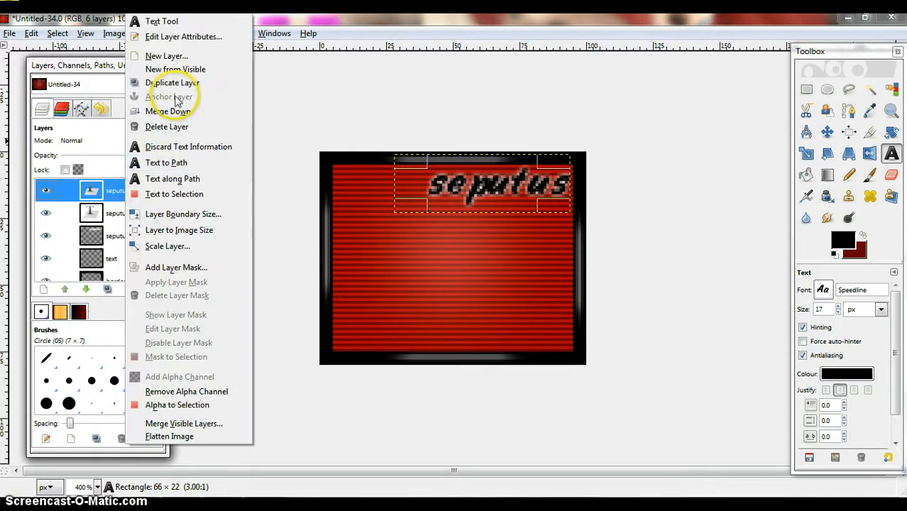
pyautogui.click(168, 111)
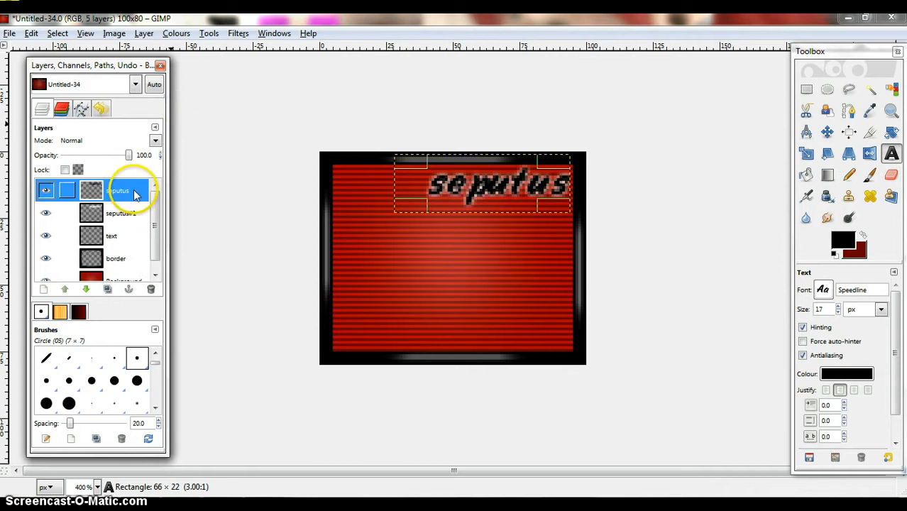
# Merge the seputus layer down into its glow layer, and merge the result into the text layer.
pyautogui.rightClick(135, 193)
pyautogui.click(178, 94)
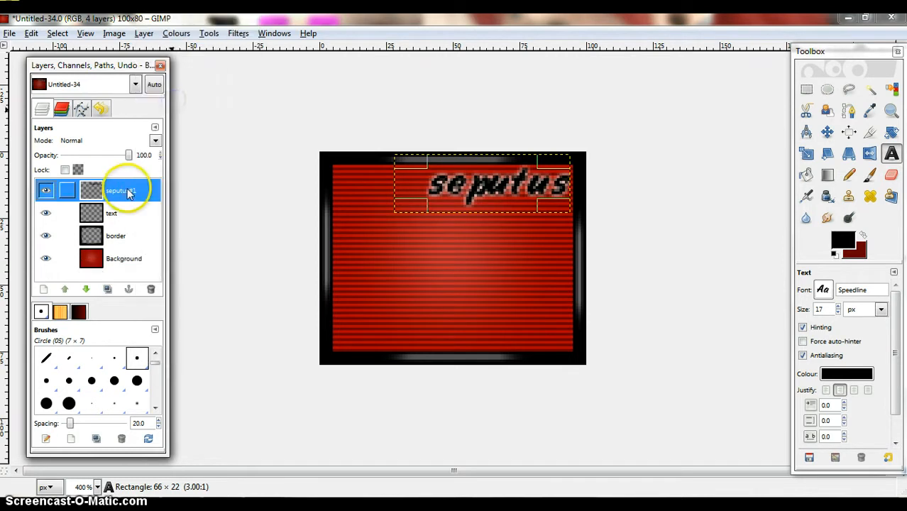
pyautogui.rightClick(129, 193)
pyautogui.click(171, 94)
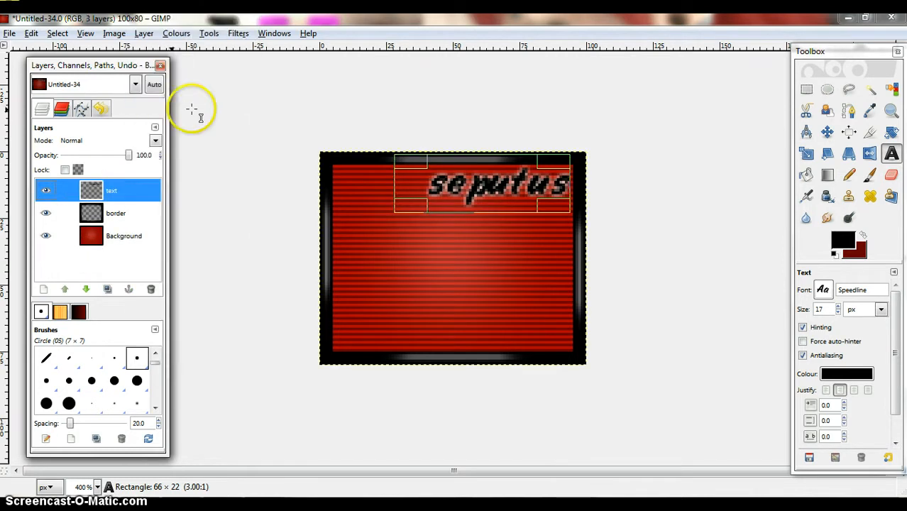
# Import hiResNoBg1.png, hiResNoBg2.png and hiResNoBg3.png from the Desktop as layers directly above the Background.
pyautogui.click(123, 238)
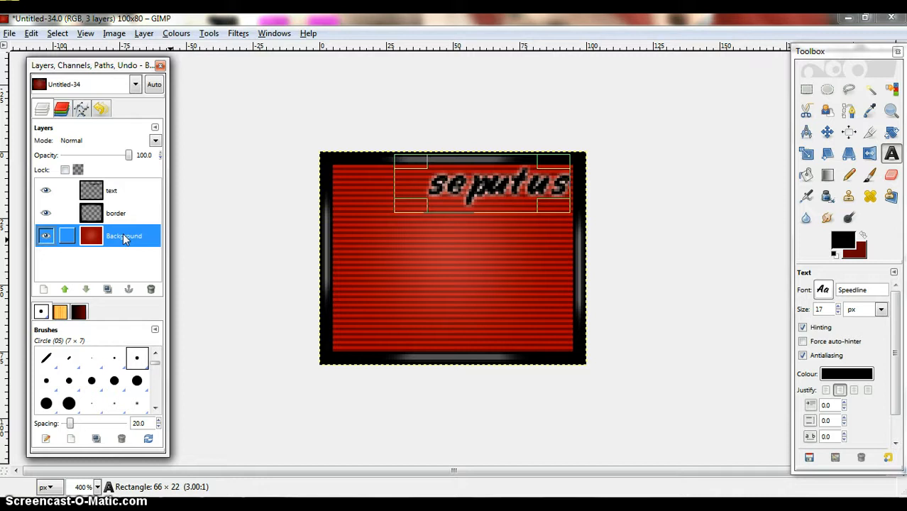
pyautogui.click(9, 34)
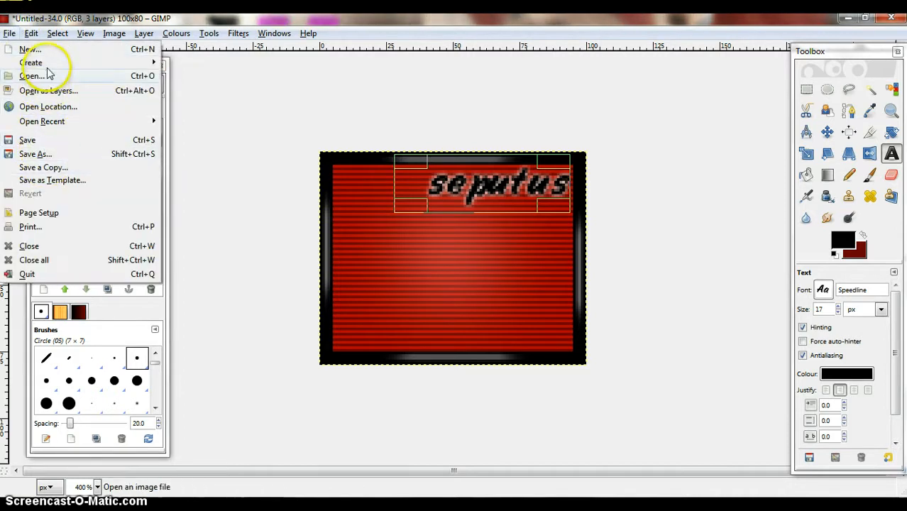
pyautogui.moveTo(48, 67)
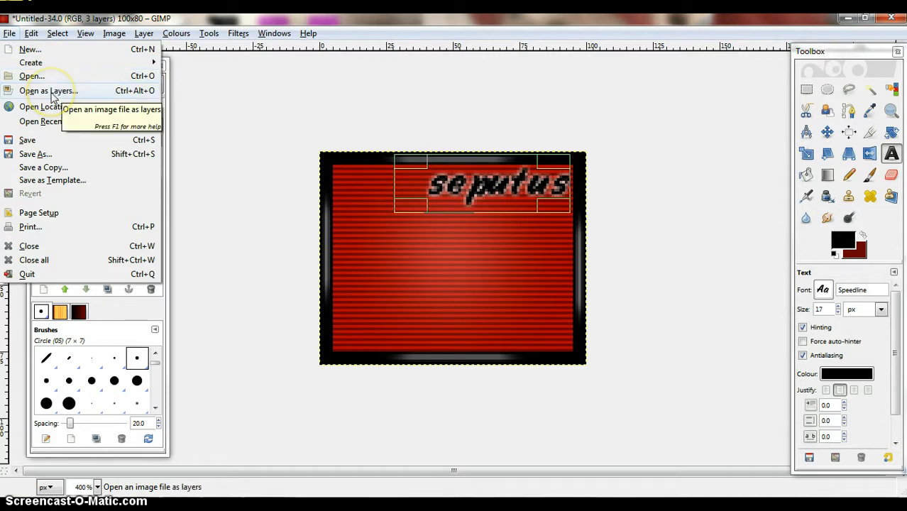
pyautogui.click(53, 92)
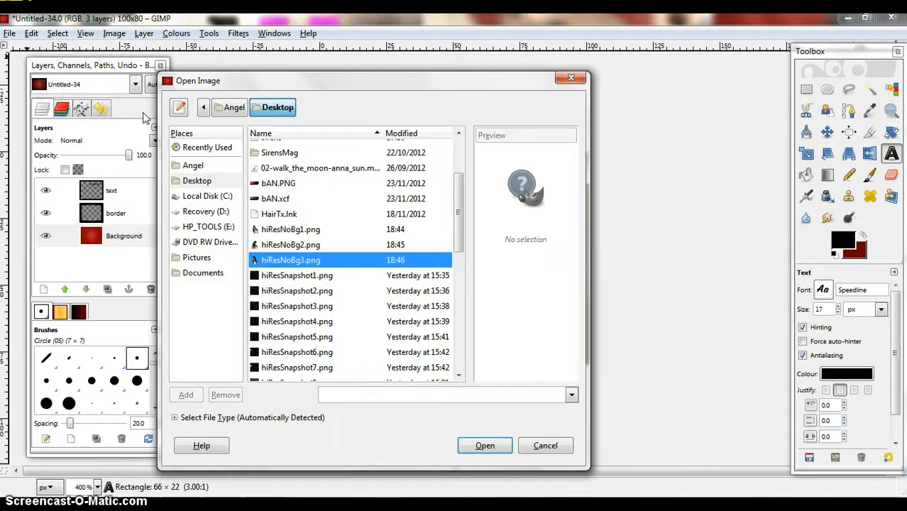
pyautogui.click(298, 229)
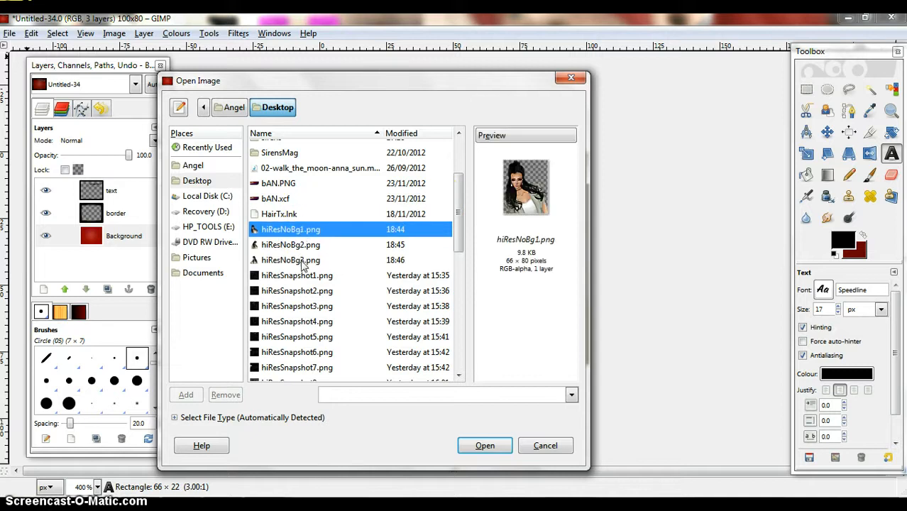
pyautogui.keyDown('shift'); pyautogui.click(304, 262); pyautogui.keyUp('shift')
pyautogui.doubleClick(304, 261)
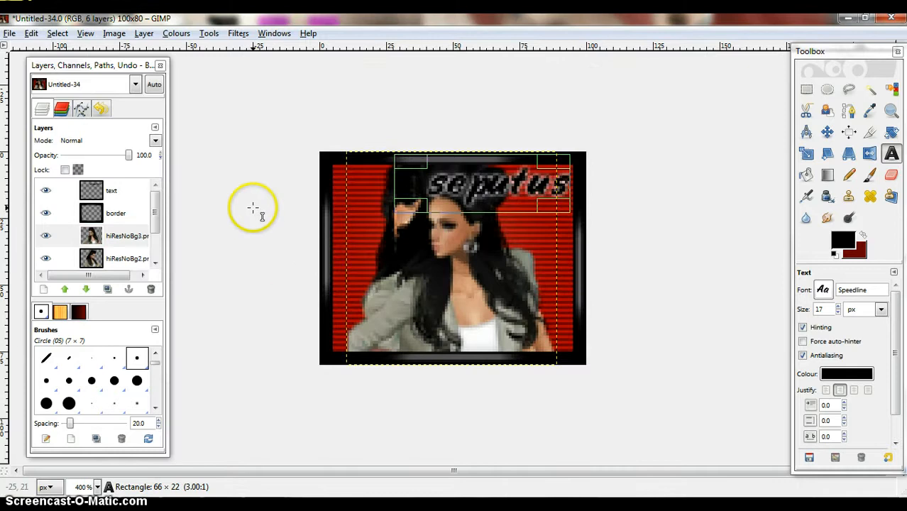
# Select the hiResNoBg3.png layer and hide the hiResNoBg2.png and hiResNoBg1.png layers.
pyautogui.click(90, 230)
pyautogui.moveTo(157, 207); pyautogui.dragTo(156, 241)
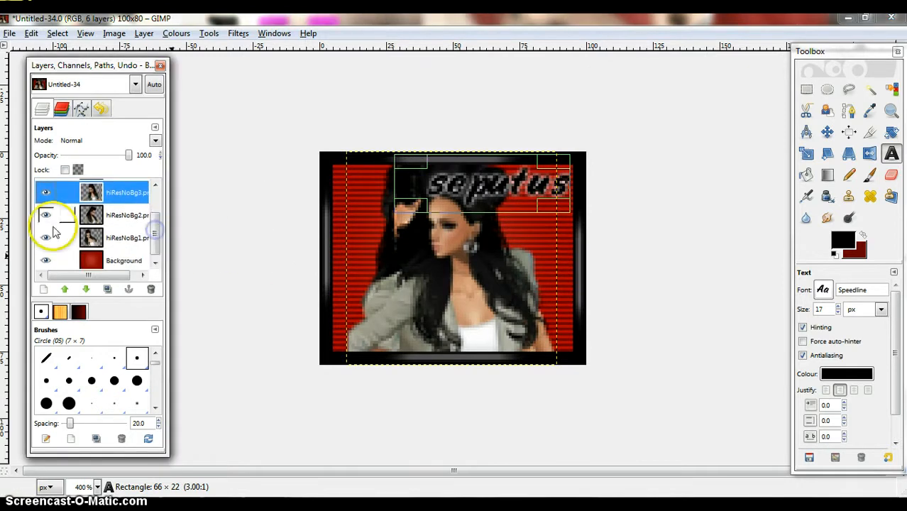
pyautogui.click(45, 213)
pyautogui.click(45, 239)
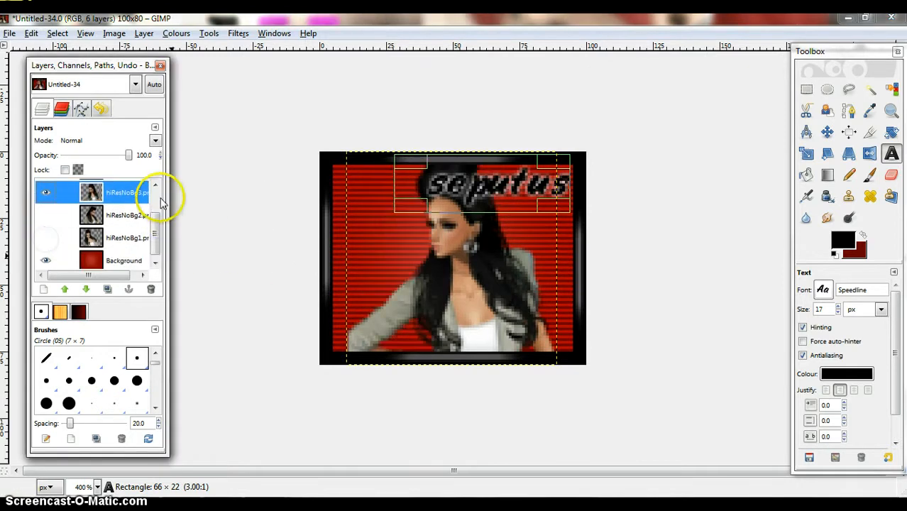
# Sharpen the hiResNoBg3.png layer with a sharpness of 60.
pyautogui.click(238, 37)
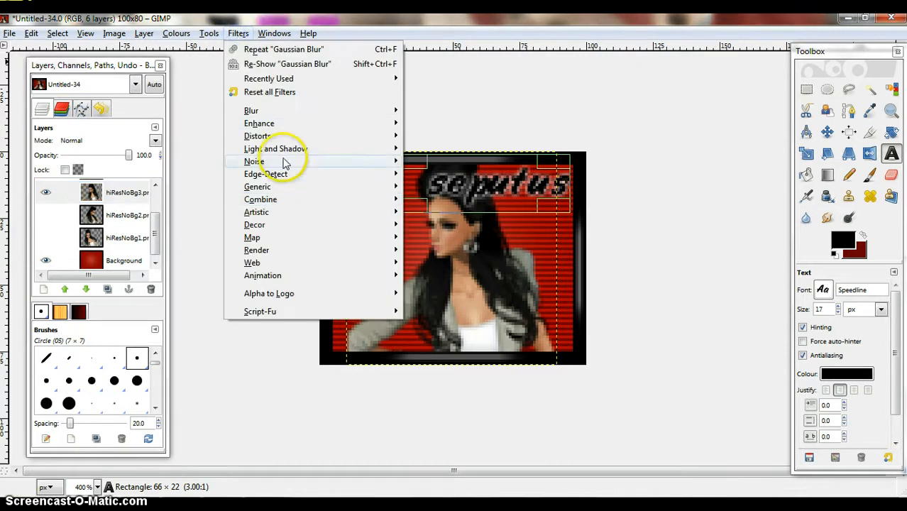
pyautogui.moveTo(288, 128)
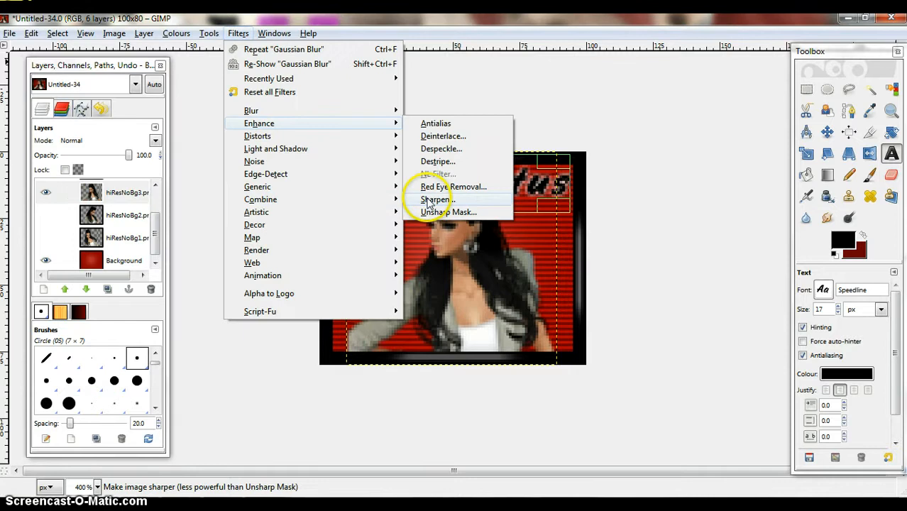
pyautogui.click(427, 198)
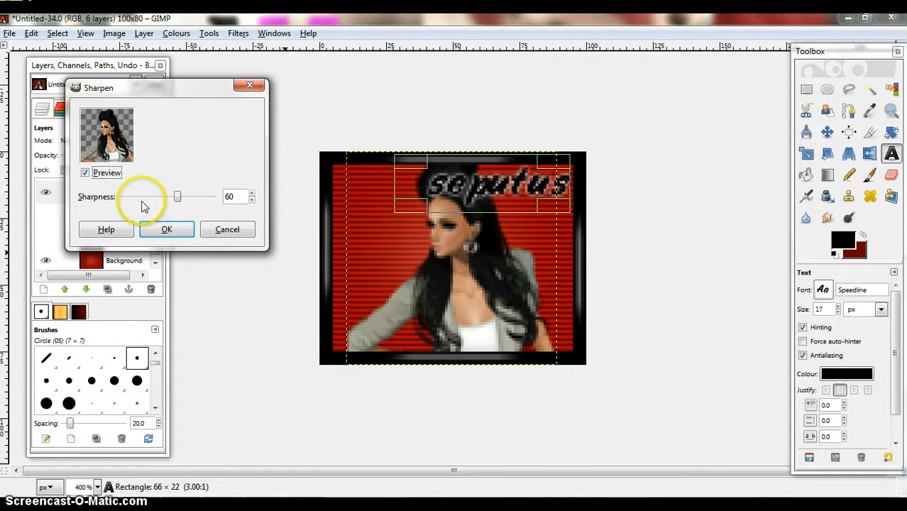
pyautogui.click(167, 233)
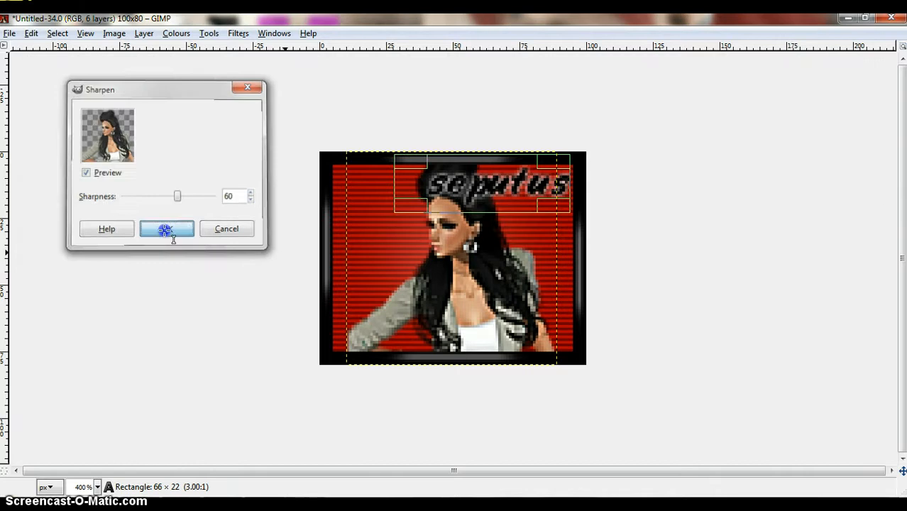
pyautogui.click(269, 33)
pyautogui.click(269, 33)
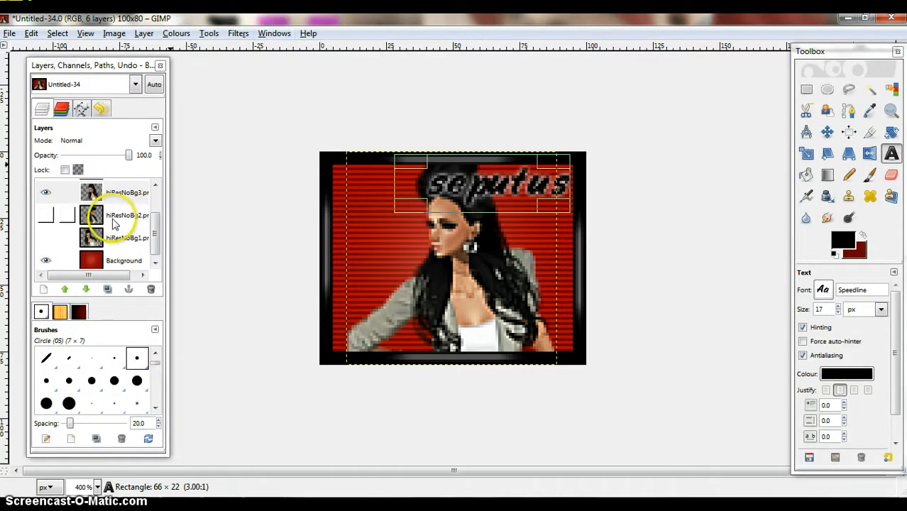
# Show the hiResNoBg2.png and hiResNoBg1.png layers again and move hiResNoBg2.png directly below hiResNoBg1.png.
pyautogui.click(41, 221)
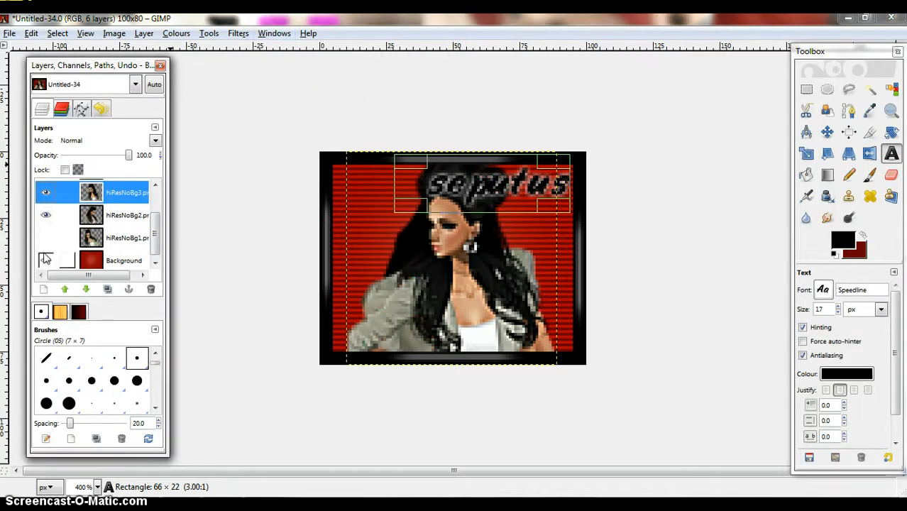
pyautogui.click(45, 238)
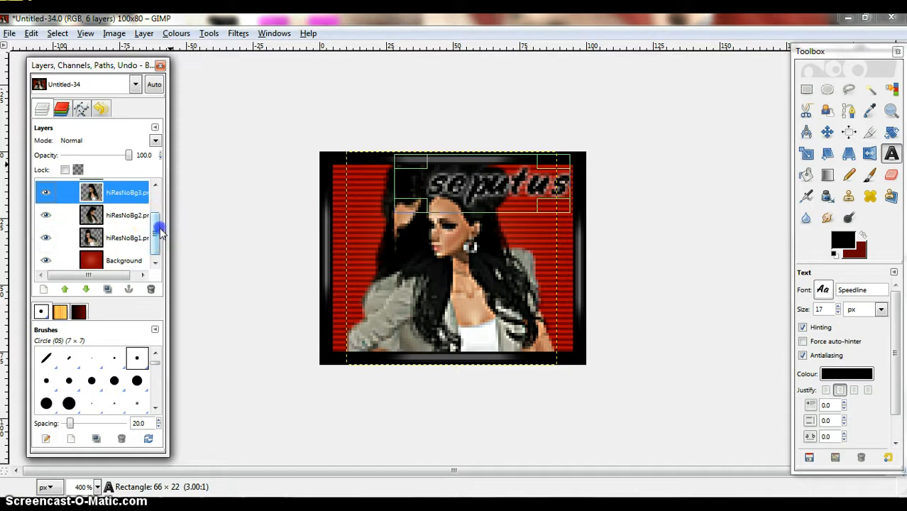
pyautogui.moveTo(160, 233); pyautogui.dragTo(157, 278)
pyautogui.moveTo(127, 213); pyautogui.dragTo(120, 244)
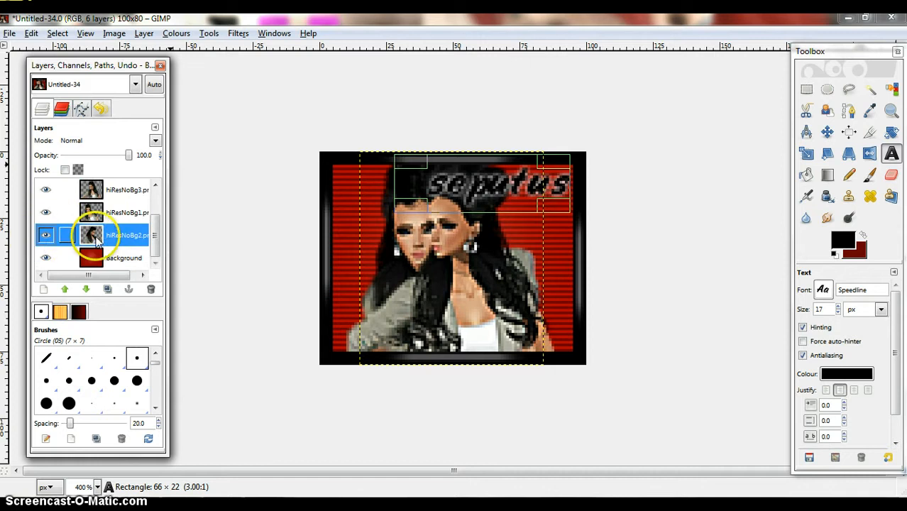
# Check each avatar layer on its own against the background by toggling the visibility of the three layers.
pyautogui.click(46, 189)
pyautogui.click(46, 212)
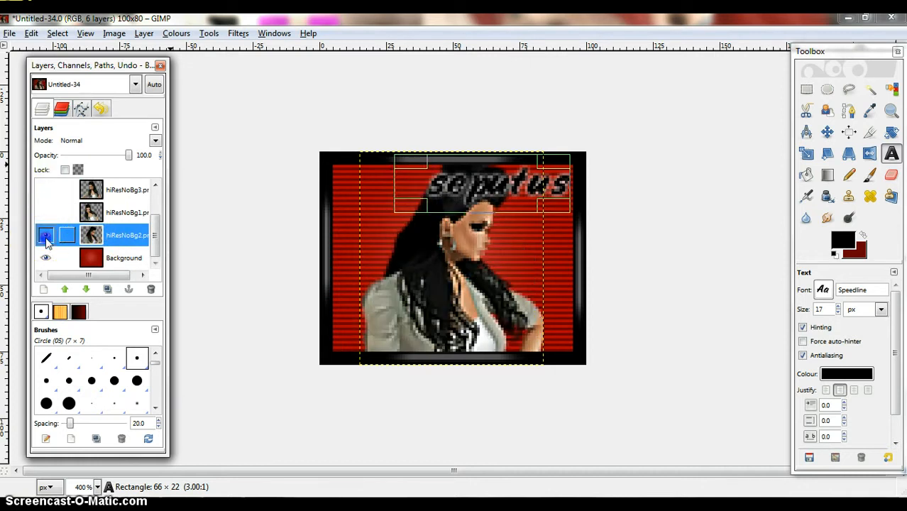
pyautogui.click(46, 234)
pyautogui.click(45, 213)
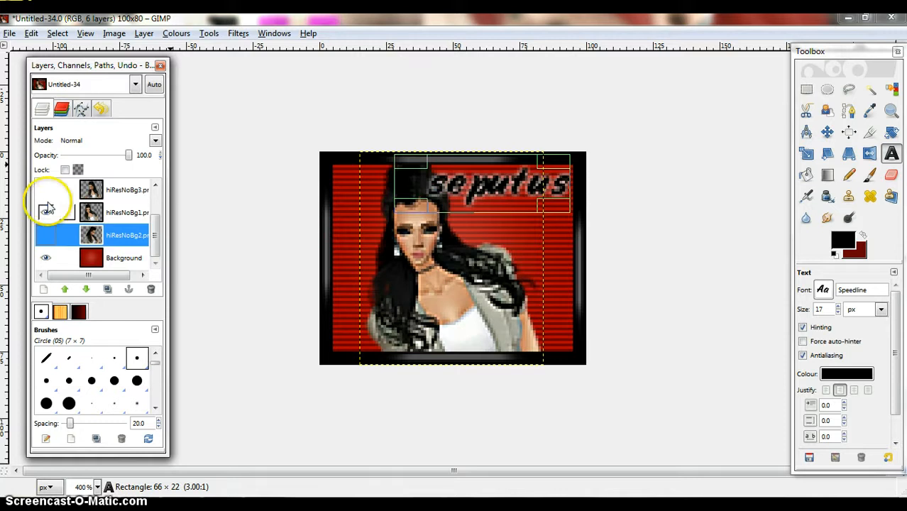
pyautogui.click(47, 212)
pyautogui.click(45, 190)
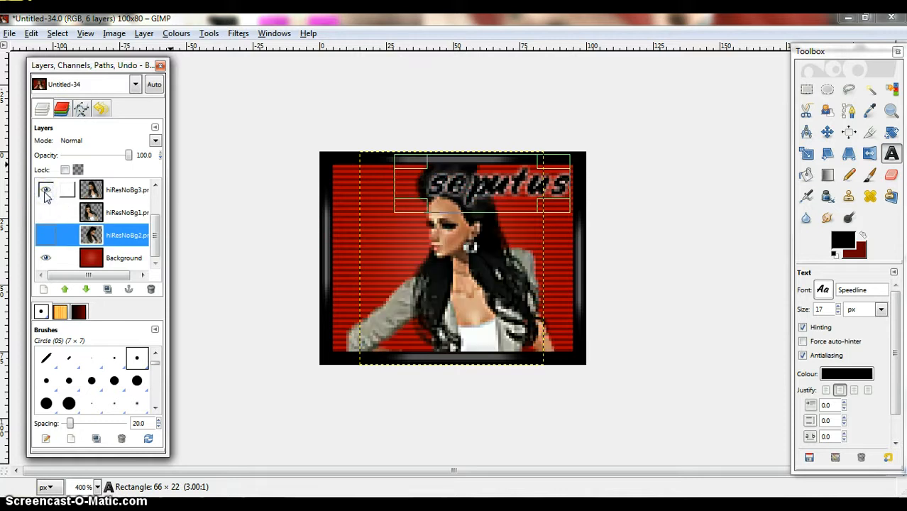
pyautogui.click(45, 190)
pyautogui.click(47, 213)
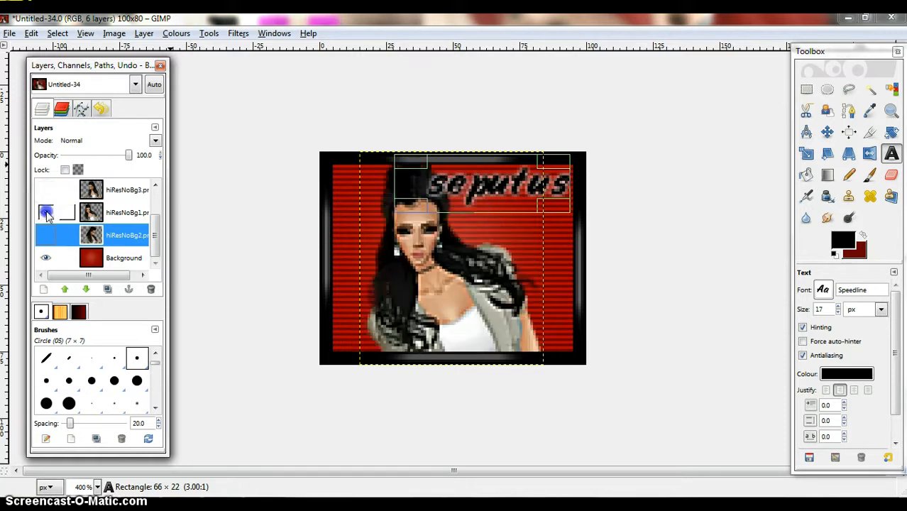
pyautogui.click(45, 235)
pyautogui.click(46, 190)
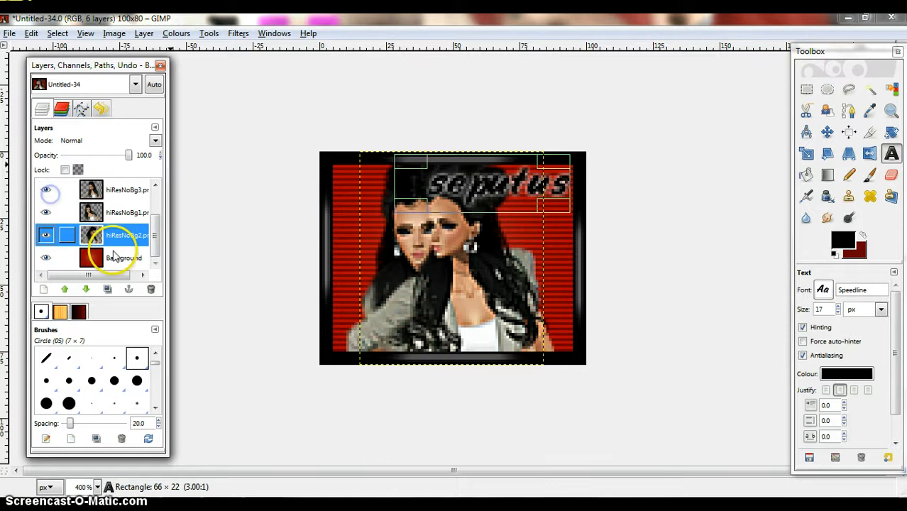
# Duplicate the Background layer twice and place one copy directly below hiResNoBg3.png and one directly below hiResNoBg1.png.
pyautogui.click(121, 259)
pyautogui.click(107, 289)
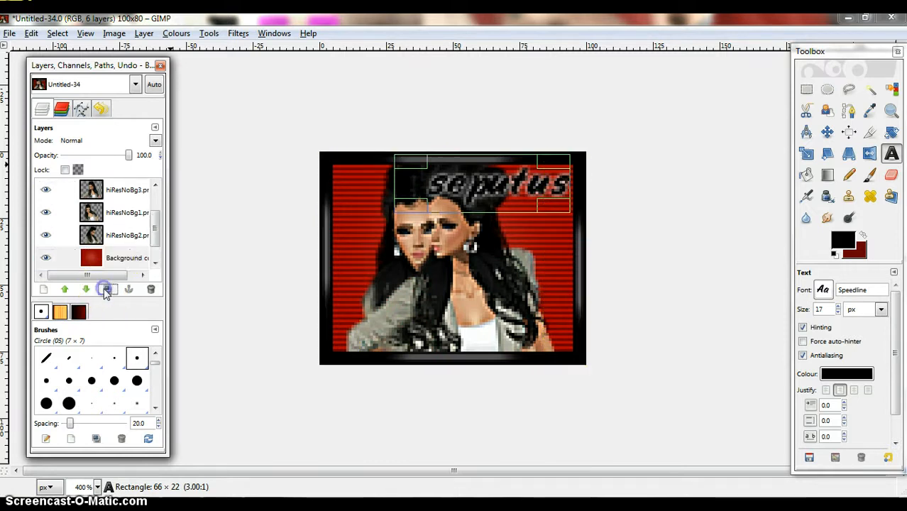
pyautogui.moveTo(149, 255); pyautogui.dragTo(130, 211)
pyautogui.moveTo(155, 240); pyautogui.dragTo(156, 197)
# Merge the text layer down into the border layer.
pyautogui.click(131, 222)
pyautogui.rightClick(129, 199)
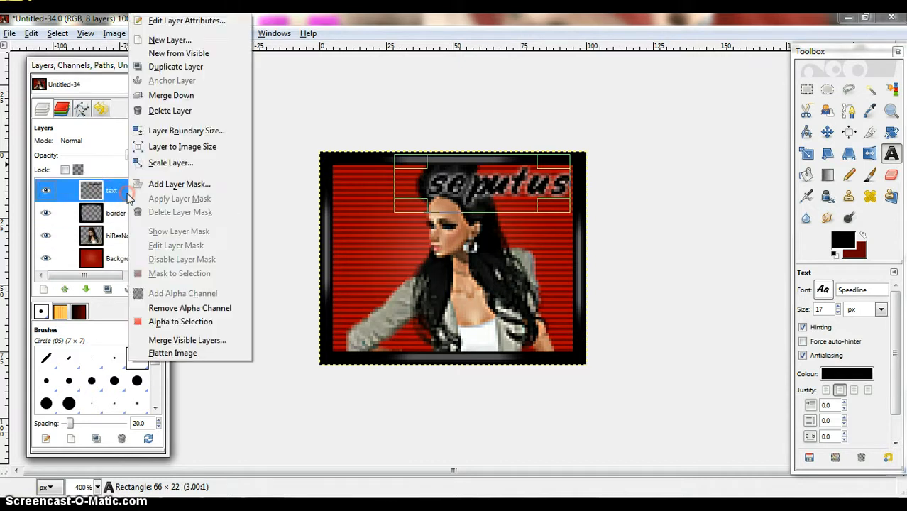
pyautogui.click(162, 96)
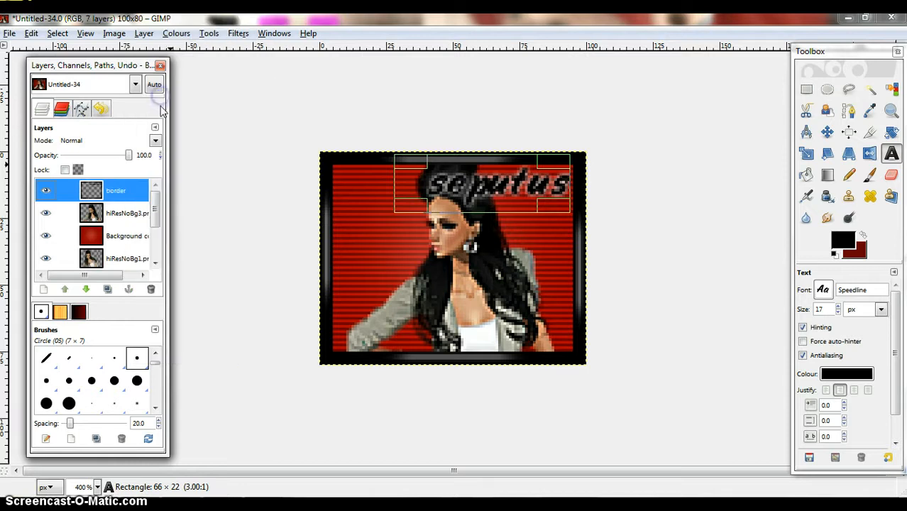
# Duplicate the merged border layer twice and place one copy directly above hiResNoBg1.png and one directly above hiResNoBg2.png.
pyautogui.click(107, 289)
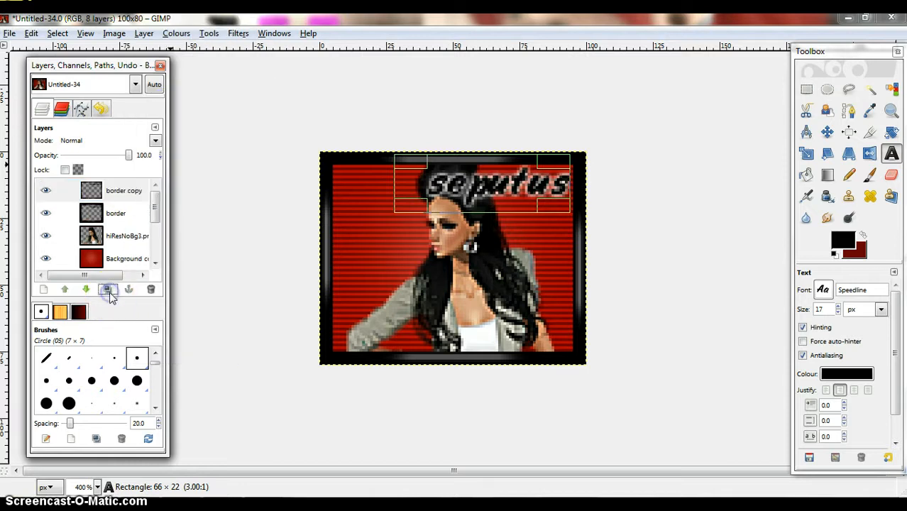
pyautogui.click(107, 289)
pyautogui.moveTo(123, 213); pyautogui.dragTo(113, 236)
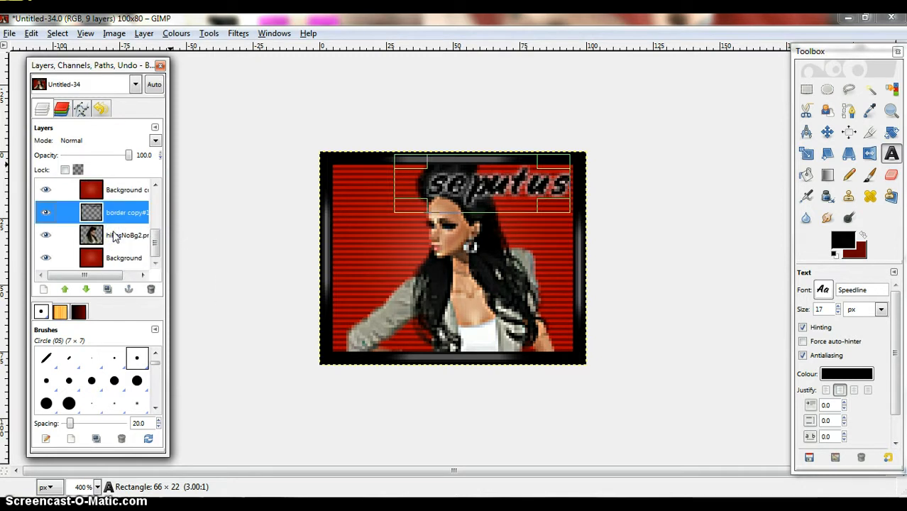
# Merge the lowest border copy down into hiResNoBg2.png, and merge the result into the Background layer.
pyautogui.rightClick(122, 214)
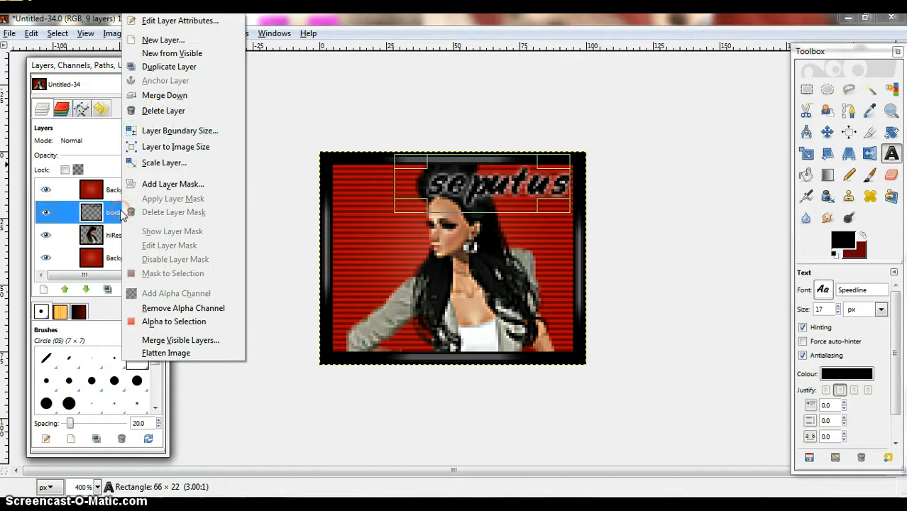
pyautogui.click(180, 96)
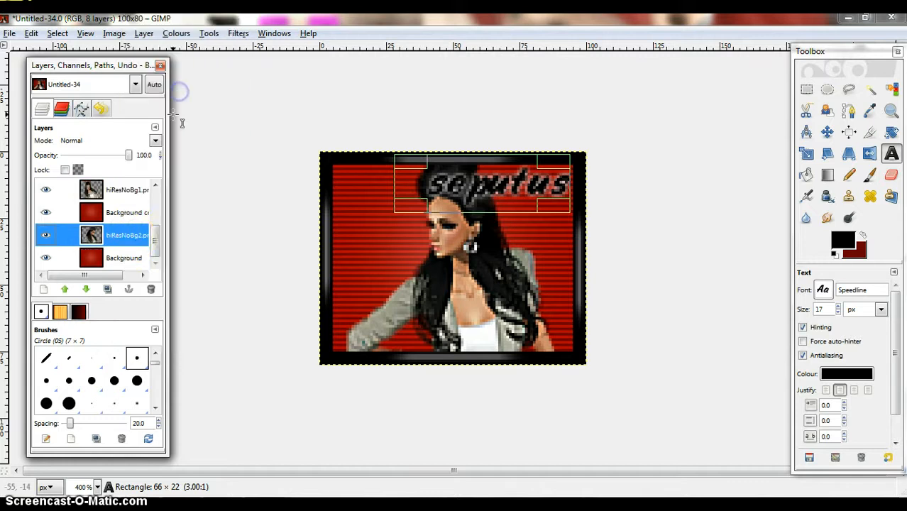
pyautogui.rightClick(133, 242)
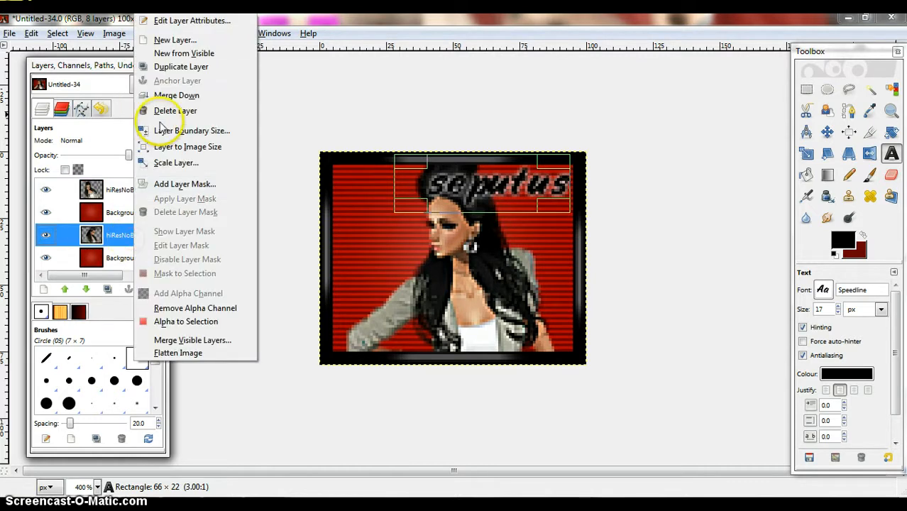
pyautogui.click(175, 97)
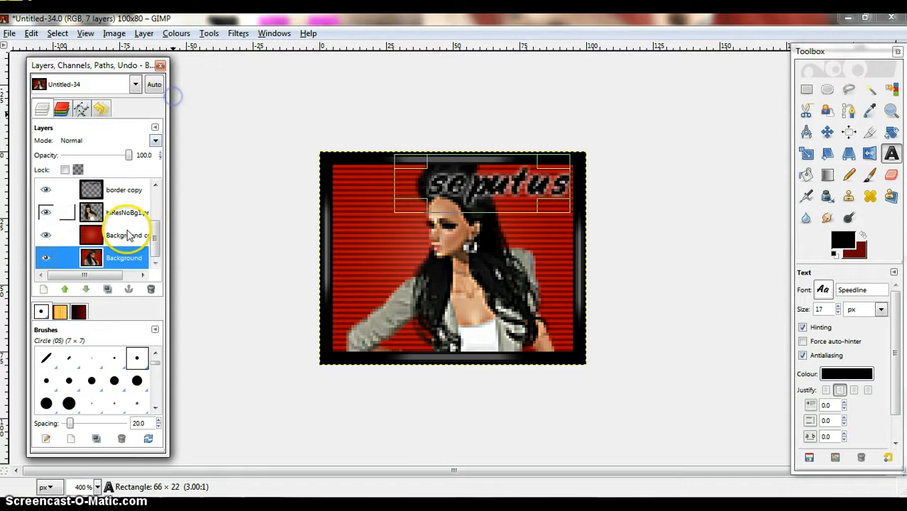
# Merge the remaining border copy down into hiResNoBg1.png, and merge the result into the Background copy beneath it.
pyautogui.rightClick(132, 193)
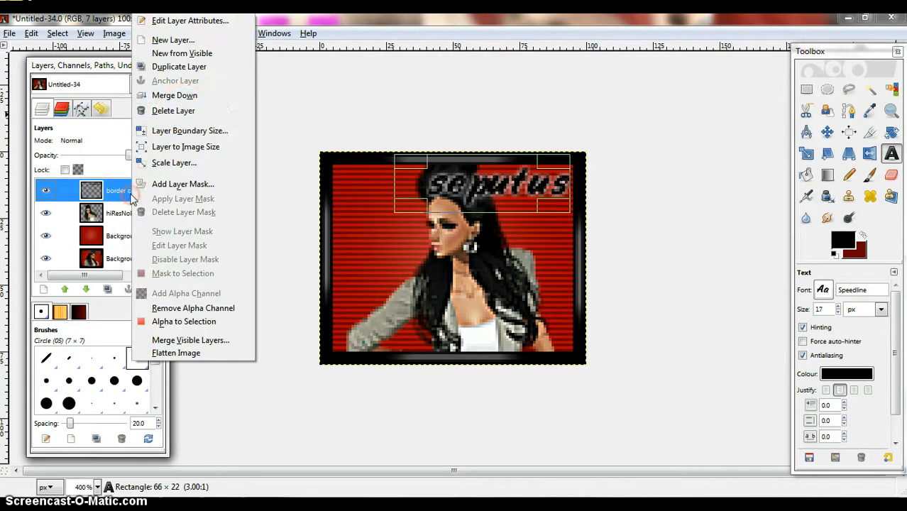
pyautogui.click(186, 97)
pyautogui.rightClick(136, 210)
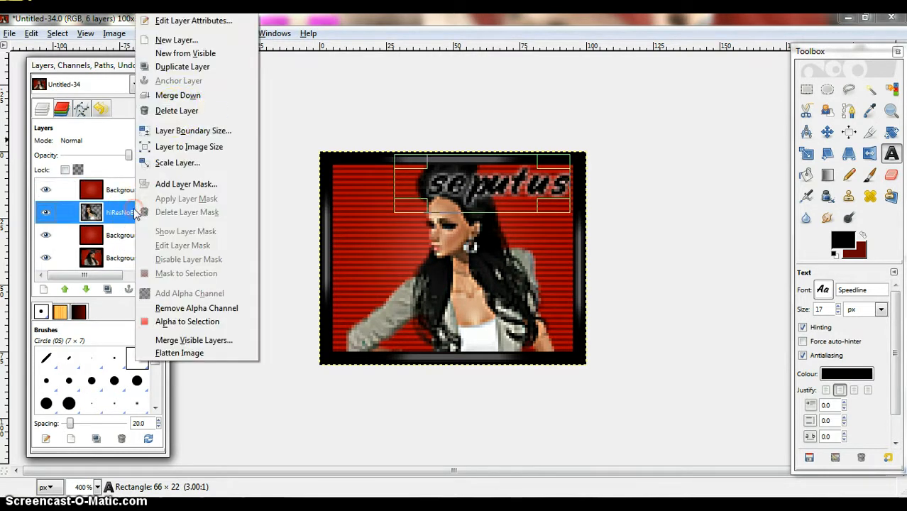
pyautogui.click(188, 93)
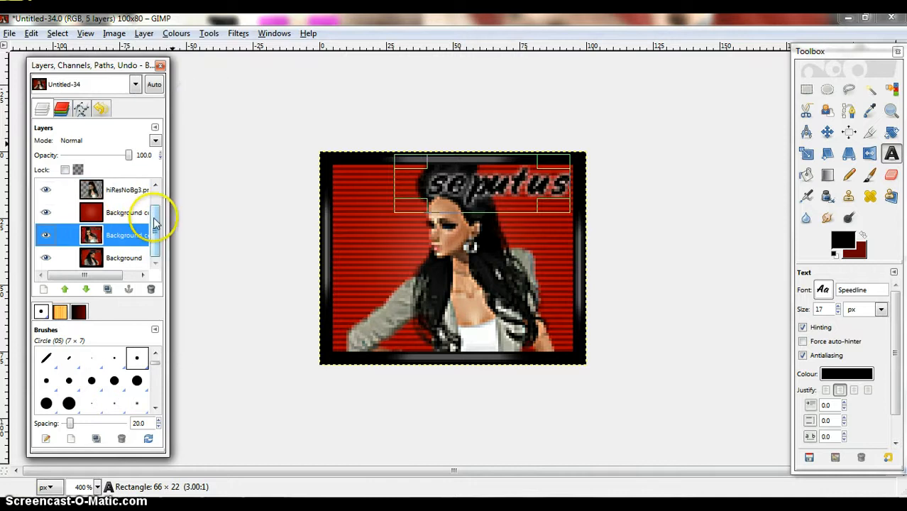
# Merge the original border layer down into hiResNoBg3.png, and merge the result into the Background copy beneath it.
pyautogui.moveTo(155, 222); pyautogui.dragTo(155, 194)
pyautogui.rightClick(124, 202)
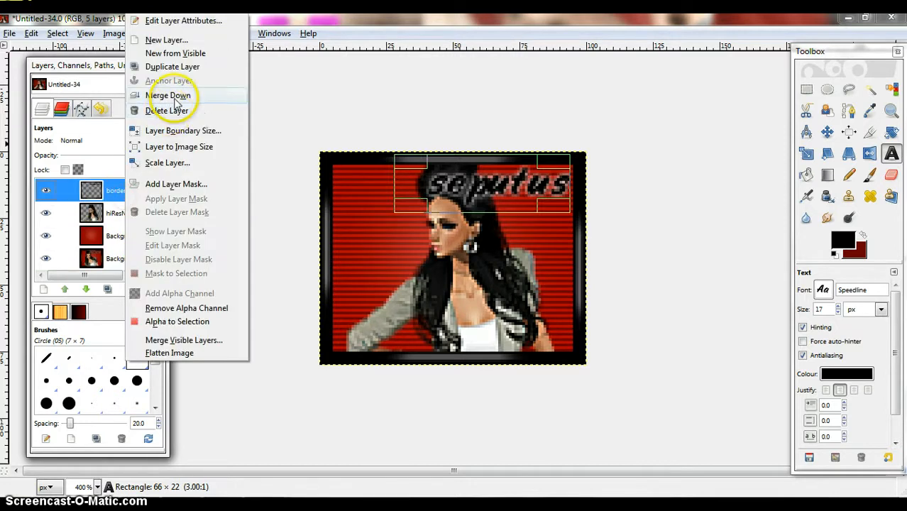
pyautogui.click(176, 93)
pyautogui.rightClick(128, 198)
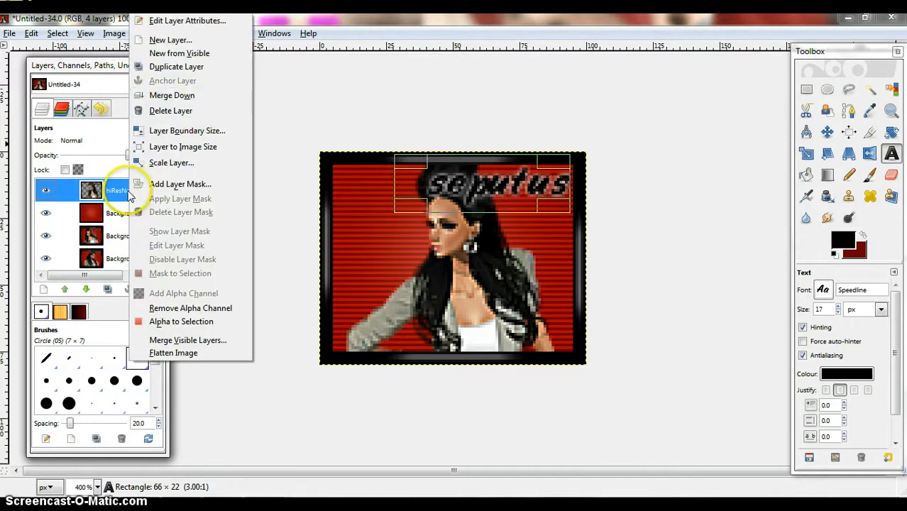
pyautogui.click(175, 94)
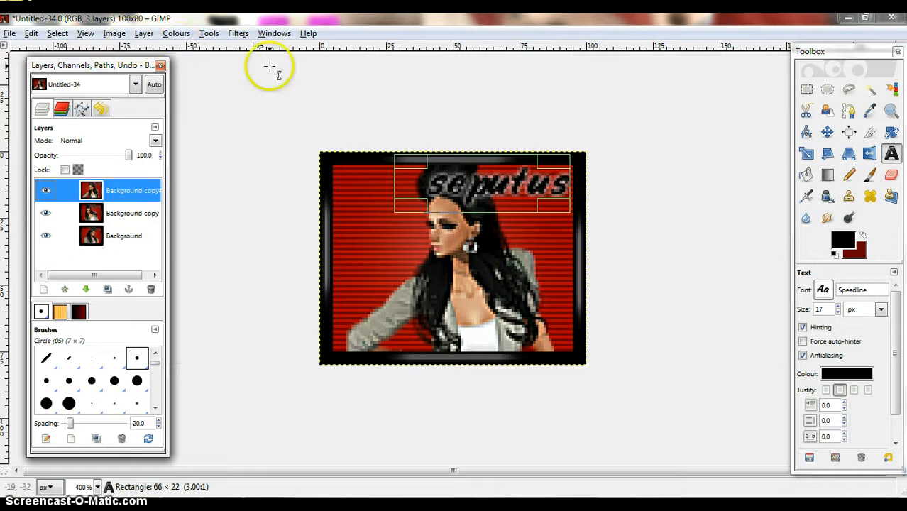
# Display the image at 100% and switch to the Move tool.
pyautogui.click(99, 486)
pyautogui.click(86, 415)
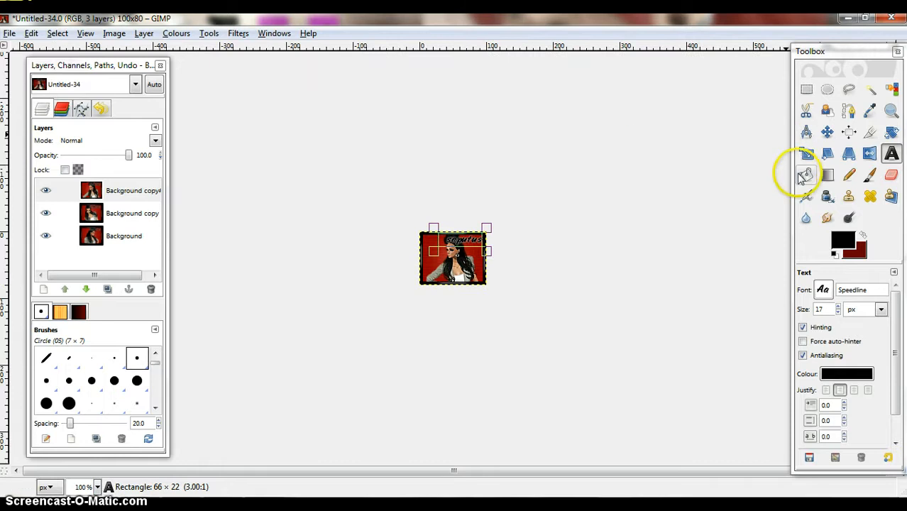
pyautogui.click(827, 134)
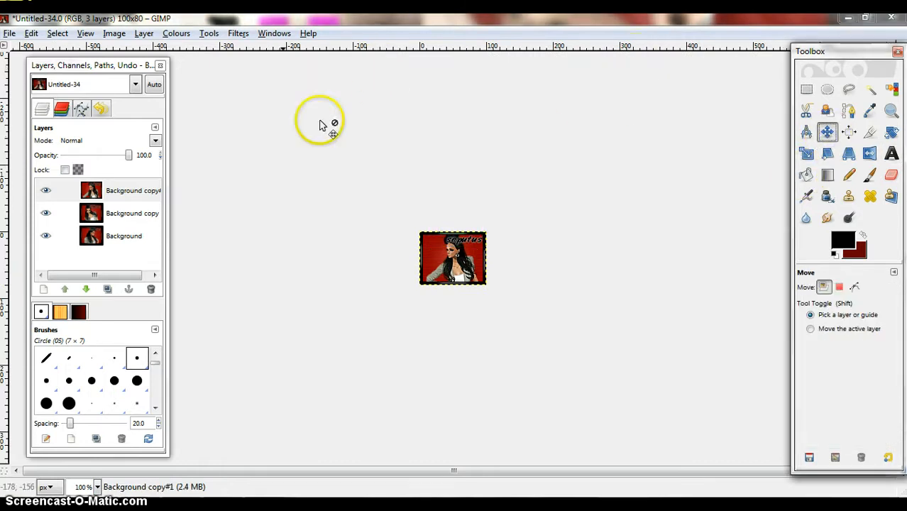
# Save the image as sep.gif on the Desktop, exporting it as an animation converted to indexed with default settings.
pyautogui.click(10, 34)
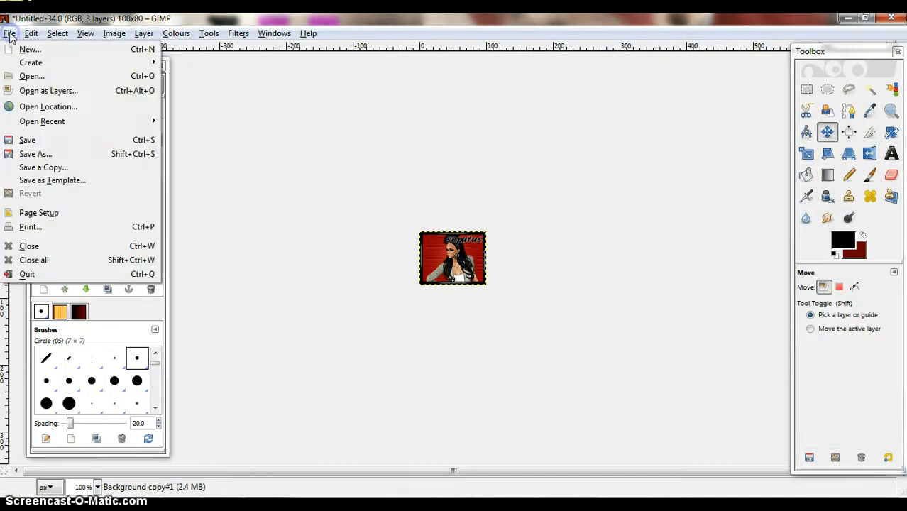
pyautogui.click(45, 154)
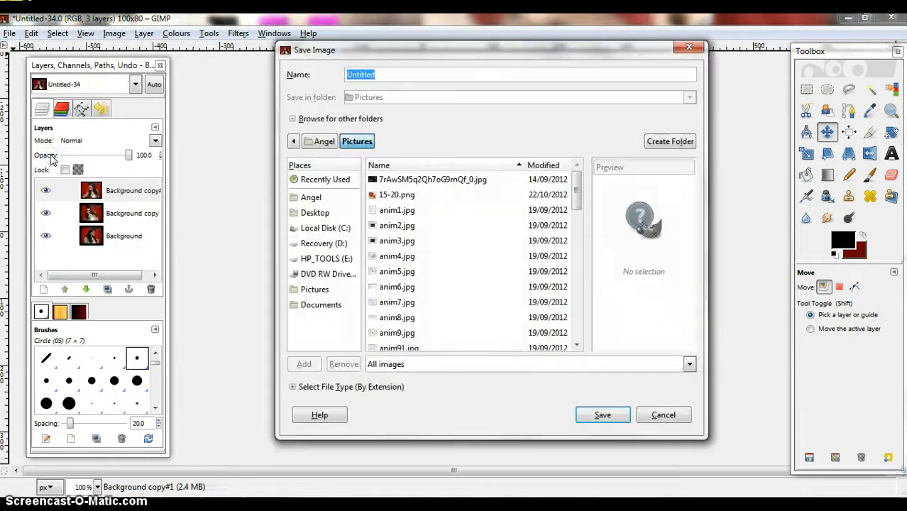
pyautogui.click(317, 213)
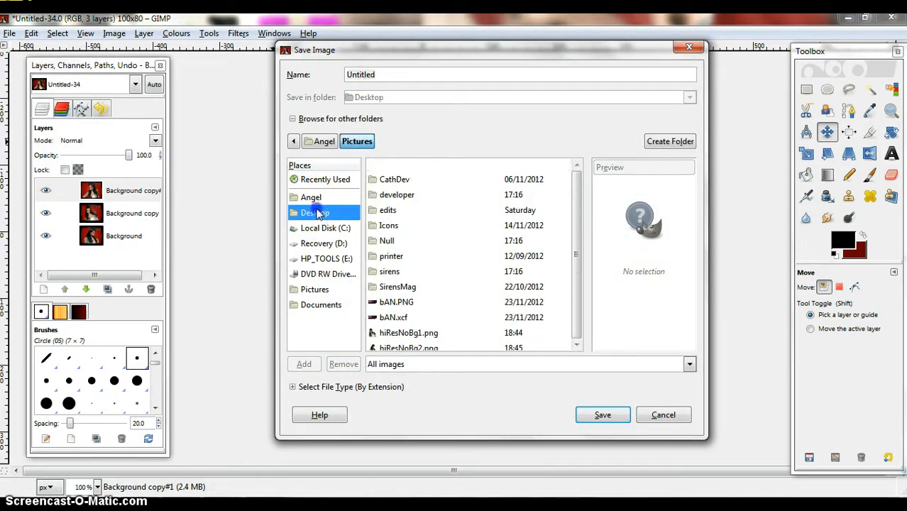
pyautogui.click(389, 74)
pyautogui.click(298, 74)
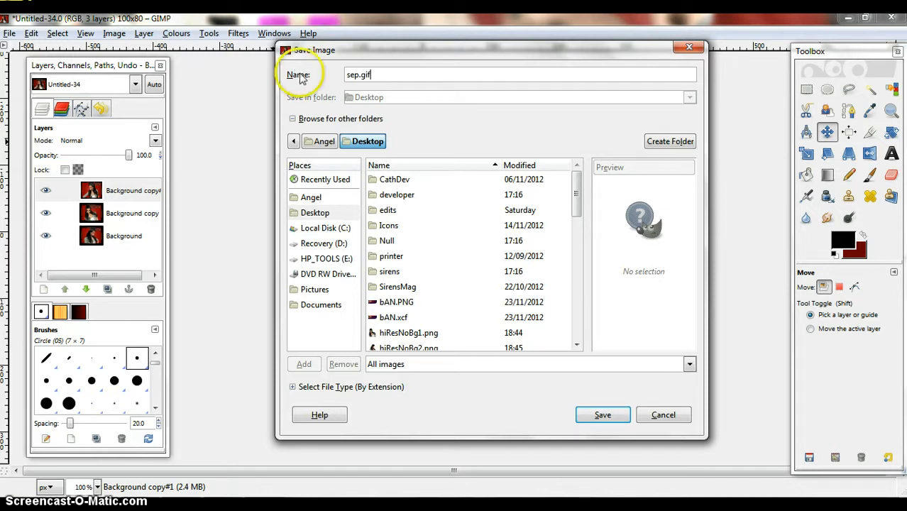
pyautogui.click(602, 415)
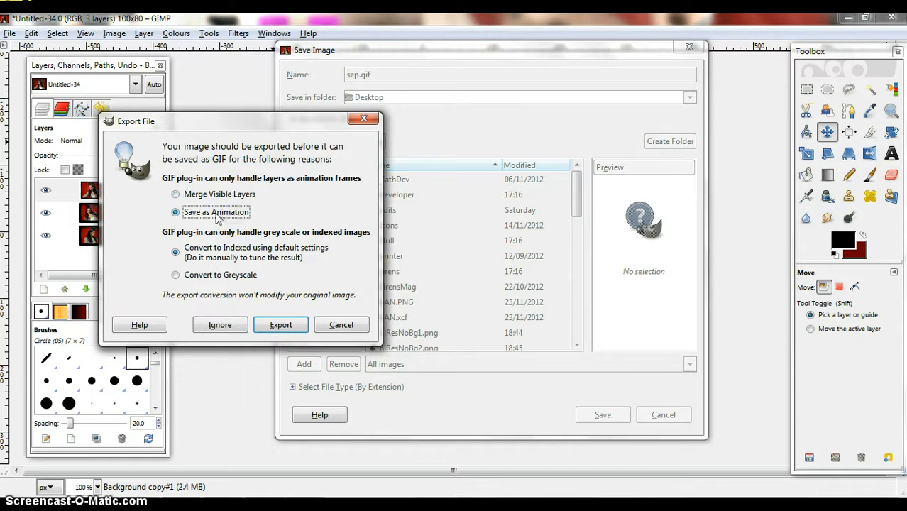
pyautogui.click(192, 215)
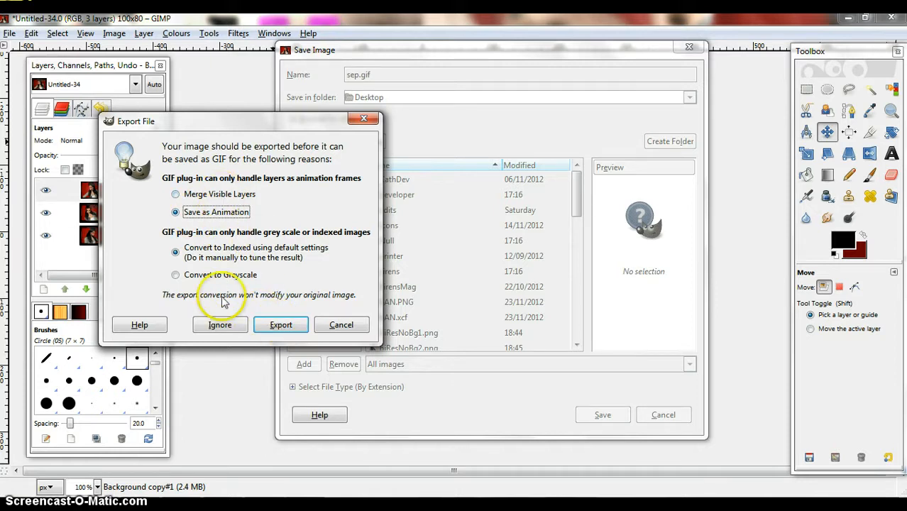
pyautogui.click(282, 330)
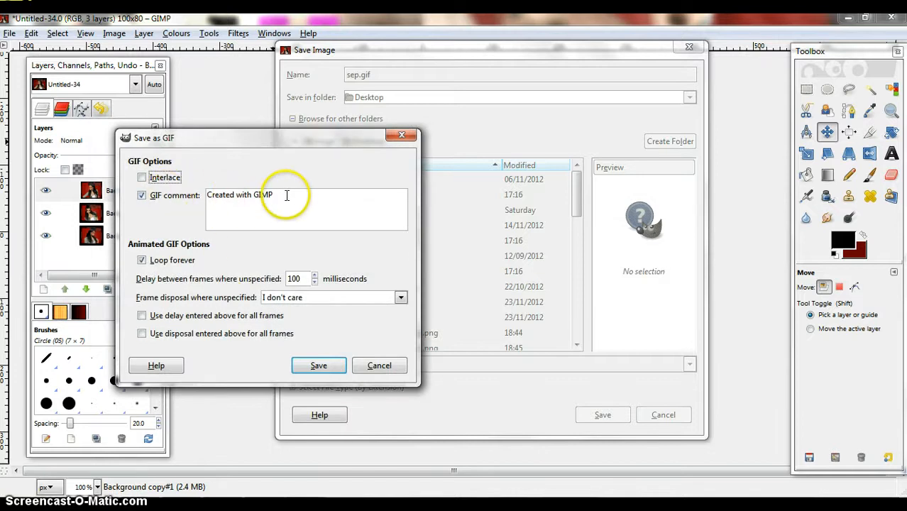
# Replace the GIF comment with "Created by" followed by the creator's name.
pyautogui.moveTo(285, 197); pyautogui.dragTo(128, 188)
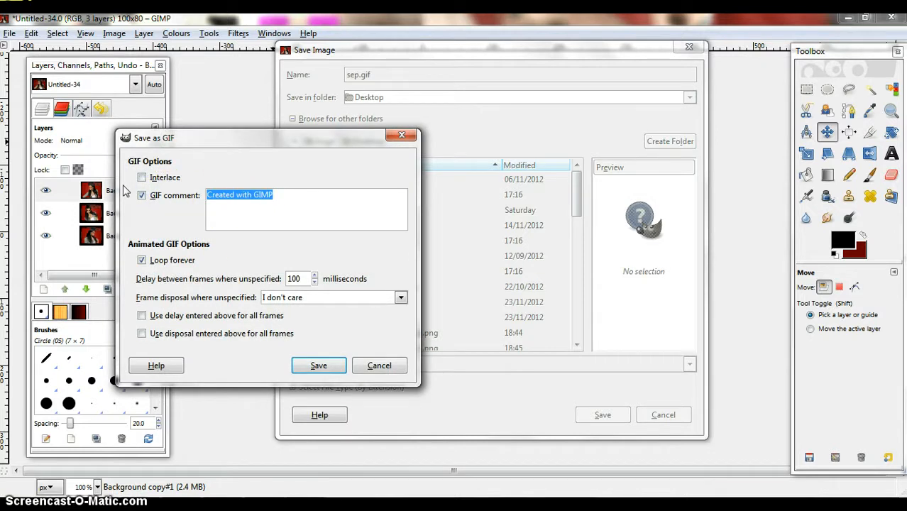
pyautogui.write('Created by ')
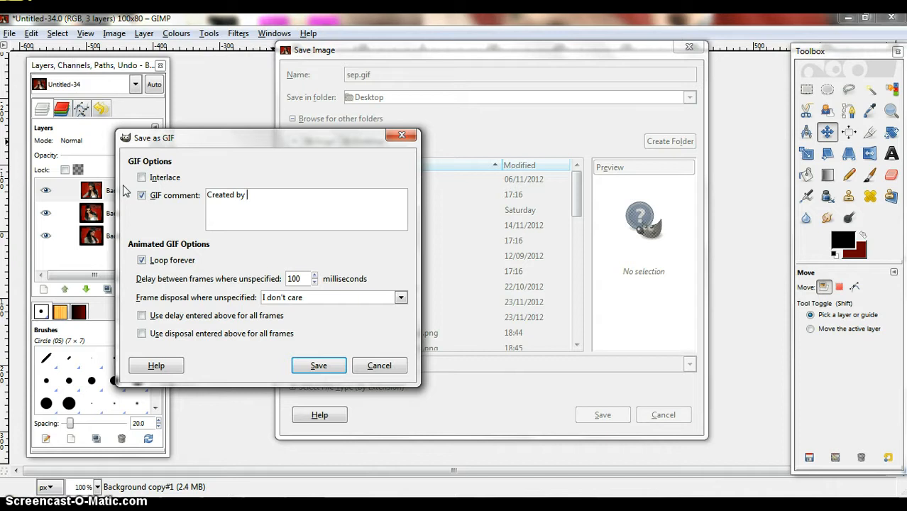
pyautogui.write('Vera')
# Set the delay between frames to 400 milliseconds, keep frame disposal at "I don't care", and save the looping GIF.
pyautogui.click(314, 278)
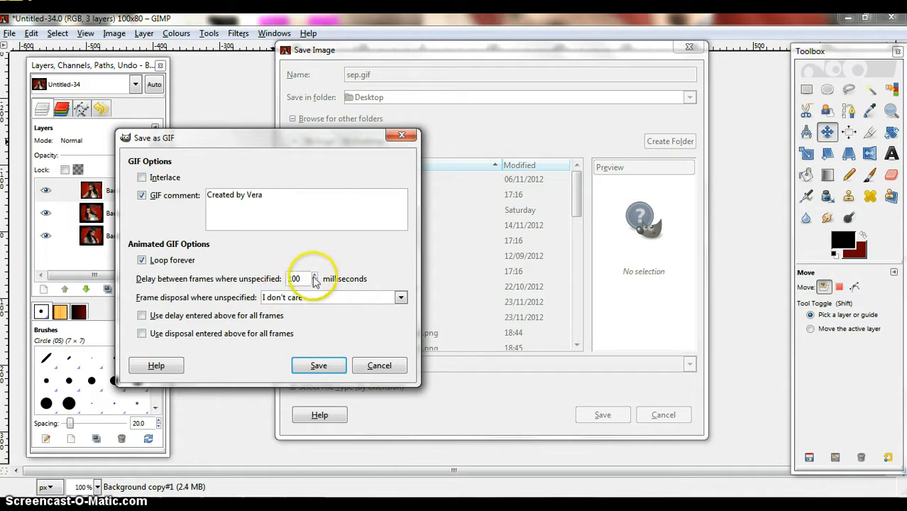
pyautogui.moveTo(293, 279); pyautogui.dragTo(281, 279)
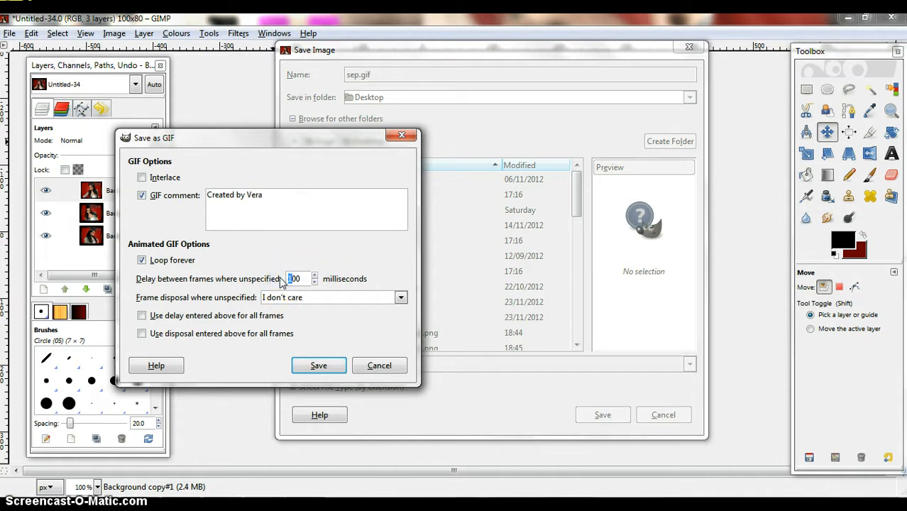
pyautogui.write('4')
pyautogui.click(400, 297)
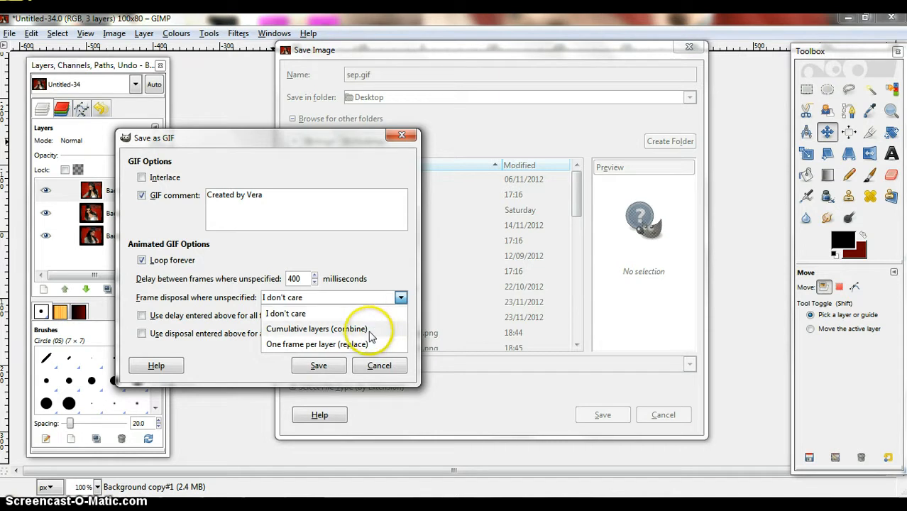
pyautogui.click(318, 313)
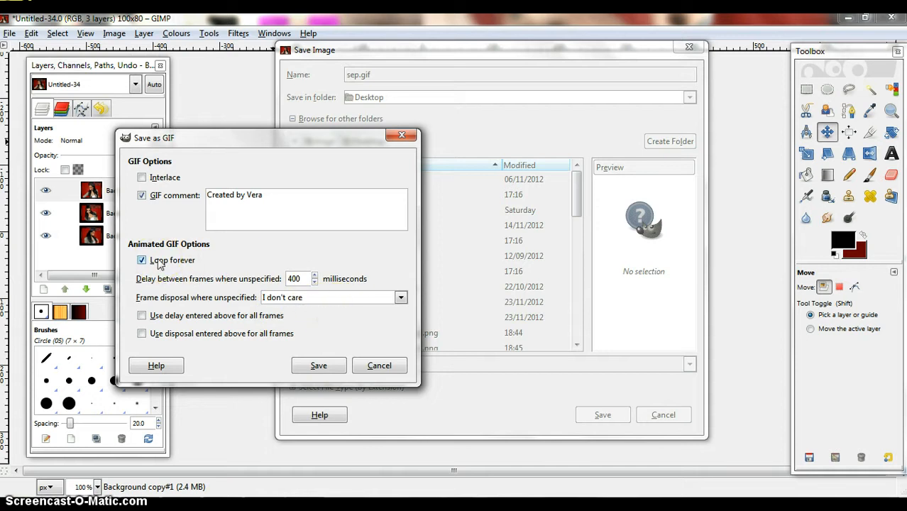
pyautogui.click(334, 366)
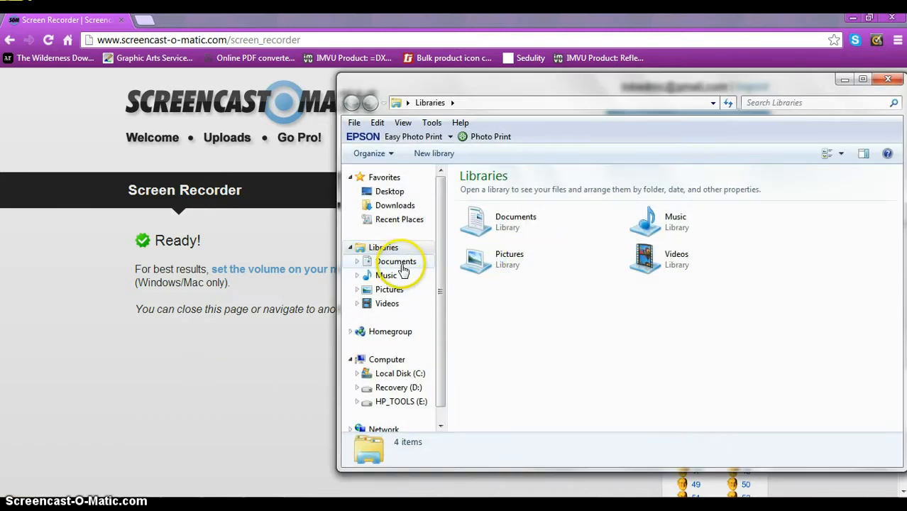
# In Windows Explorer, find the sep GIF in the Desktop folder and open it to view the animation.
pyautogui.click(402, 267)
pyautogui.click(399, 196)
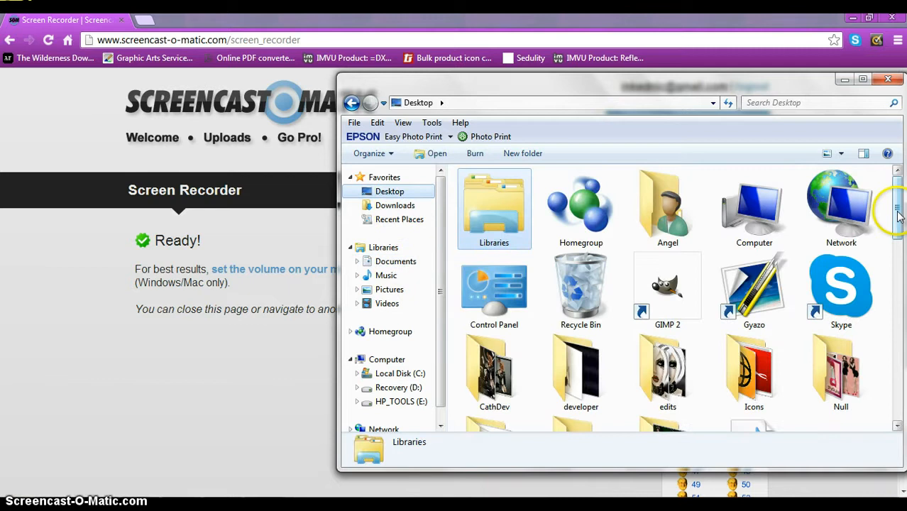
pyautogui.moveTo(898, 217); pyautogui.dragTo(897, 370)
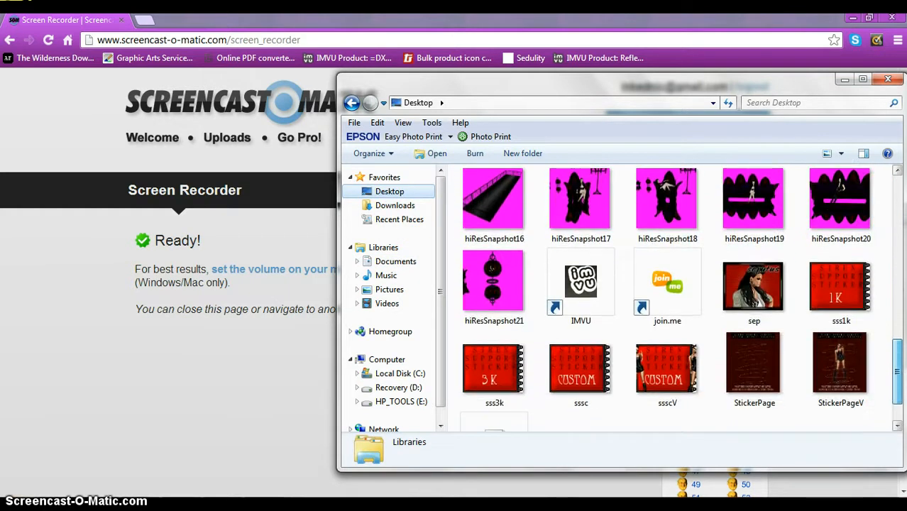
pyautogui.doubleClick(757, 285)
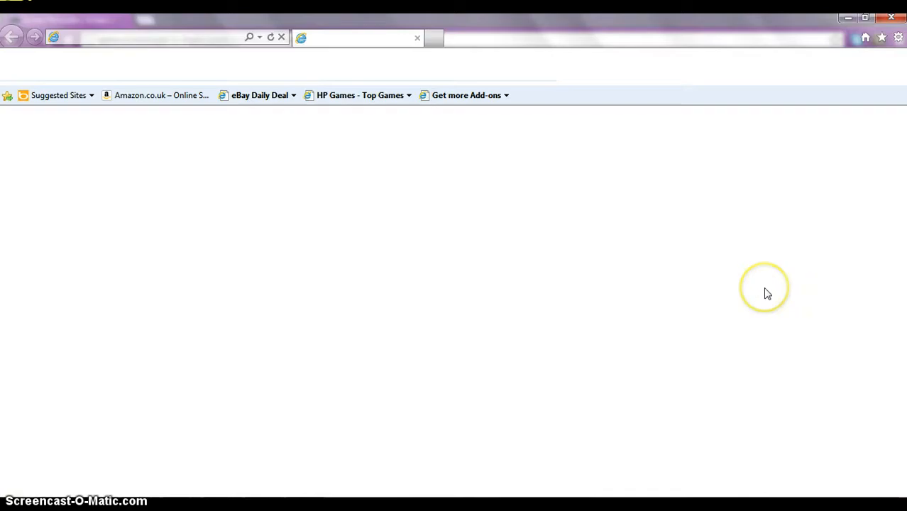